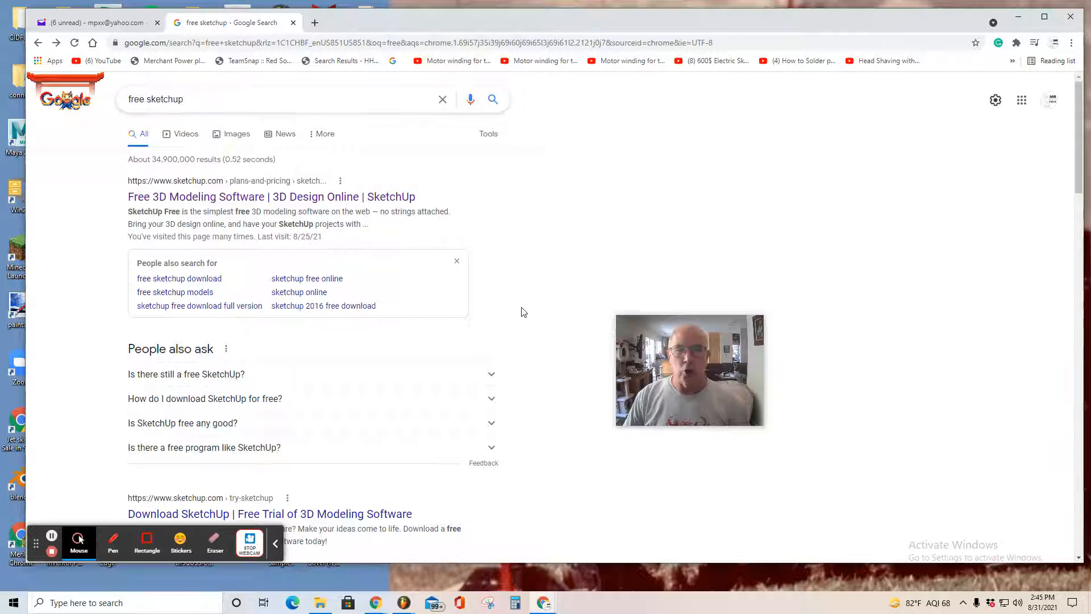
- Open the free SketchUp web modeler from the search results and create a new model
left_click(187, 199)
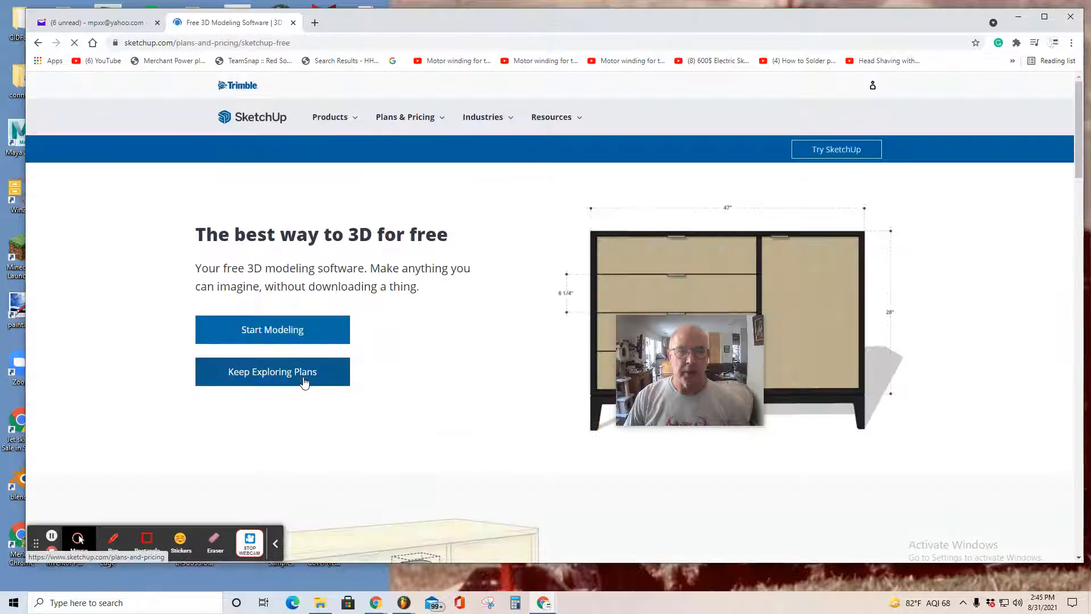
left_click(276, 334)
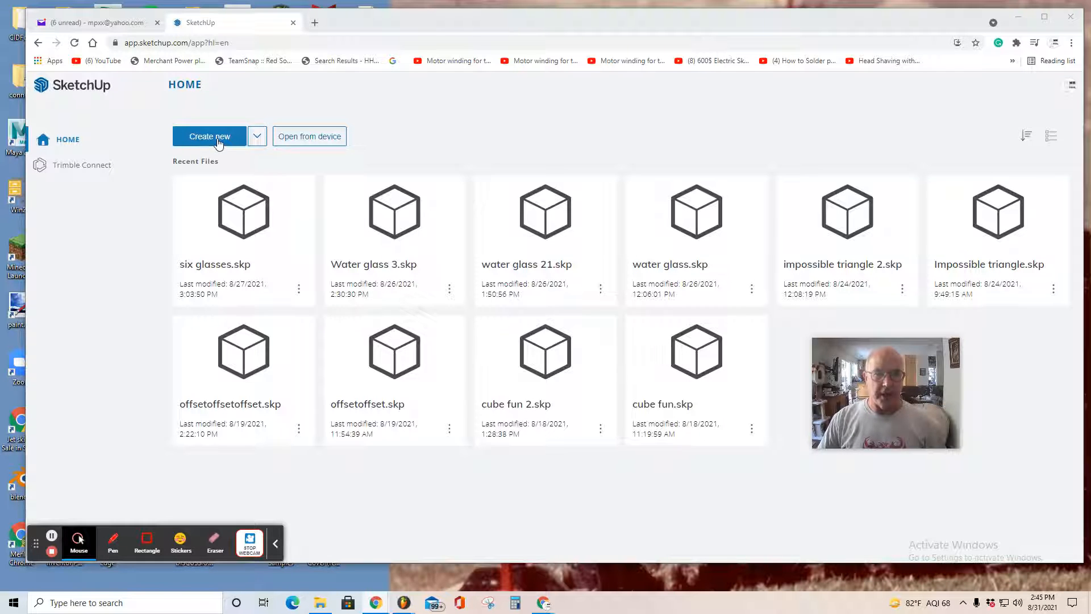
left_click(211, 139)
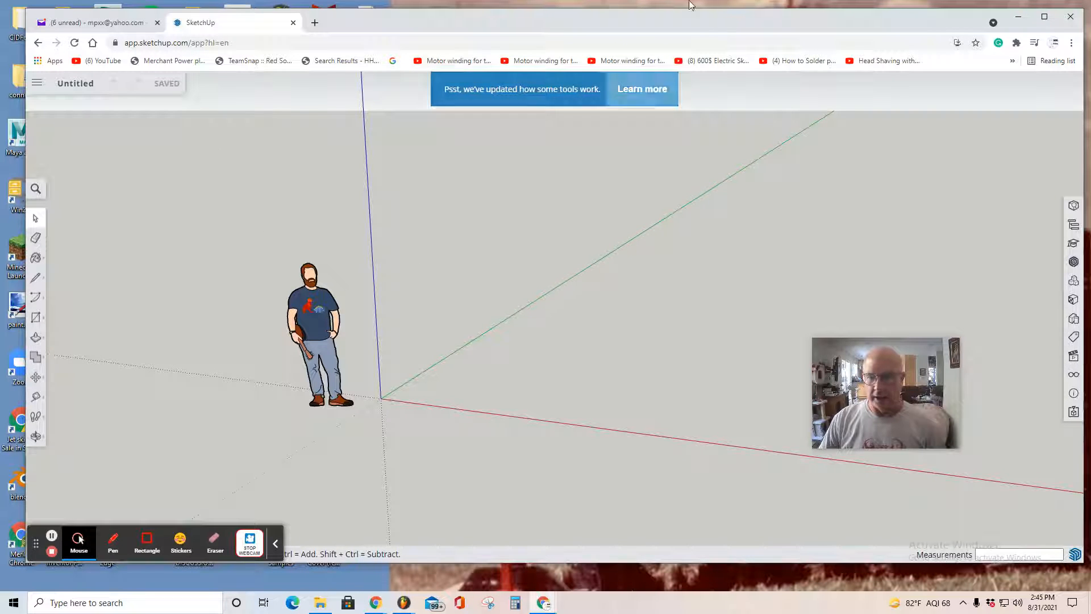
- Set the model's length unit format to decimal inches
left_click(1073, 394)
left_click_drag(904, 357, 679, 419)
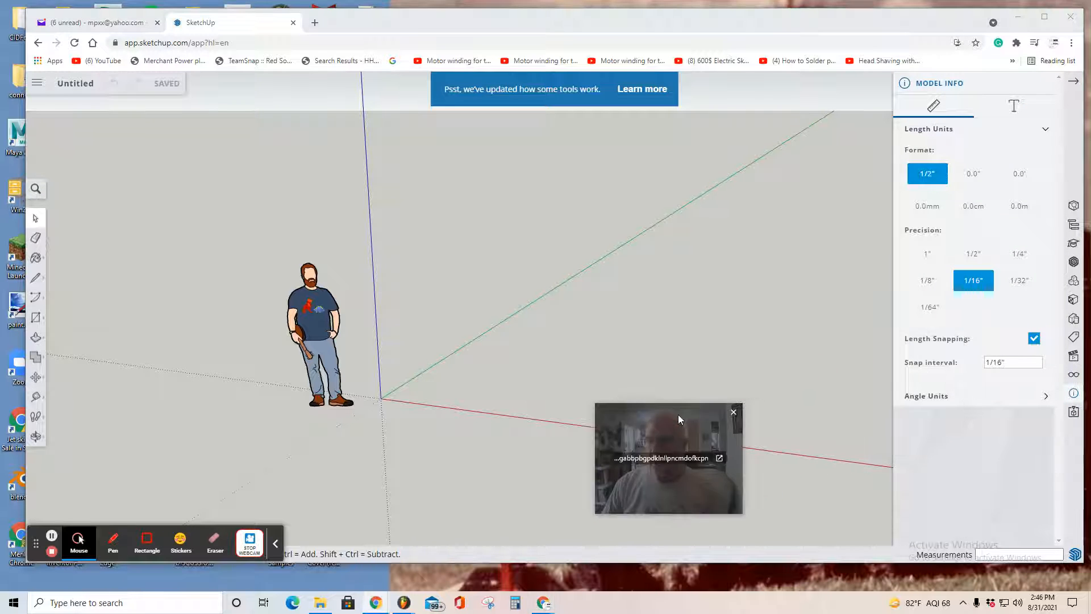
left_click(973, 180)
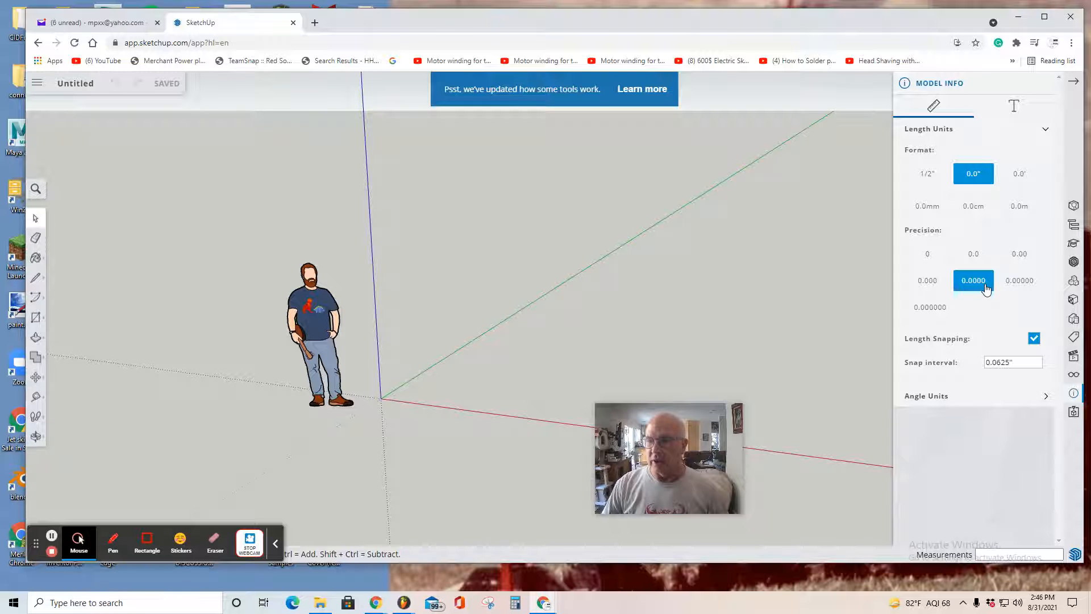
- Switch the camera to parallel projection and show the model in the standard front view
left_click(1074, 361)
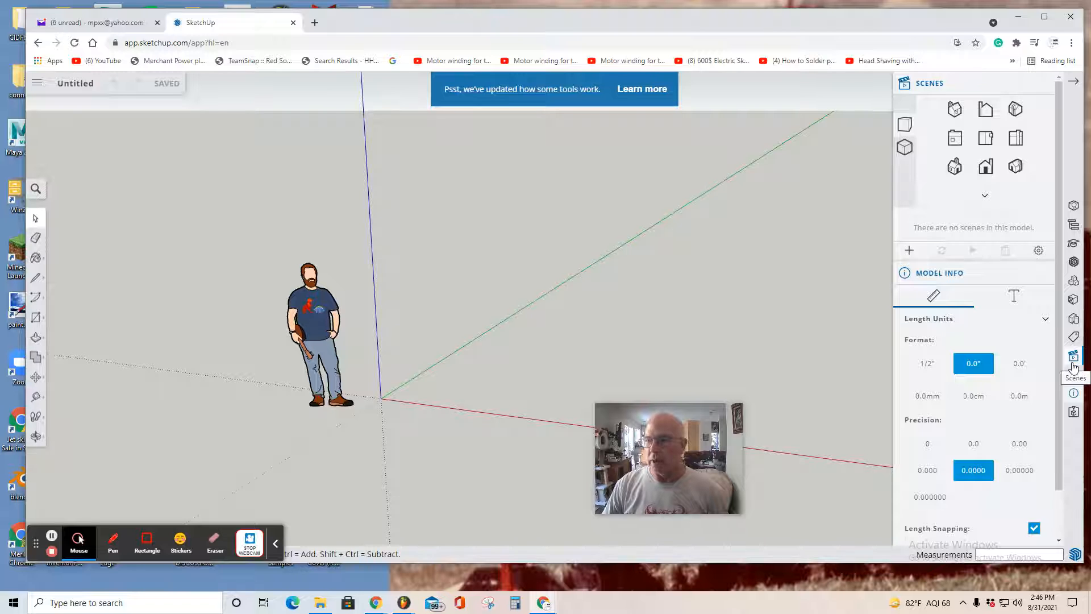
left_click(904, 149)
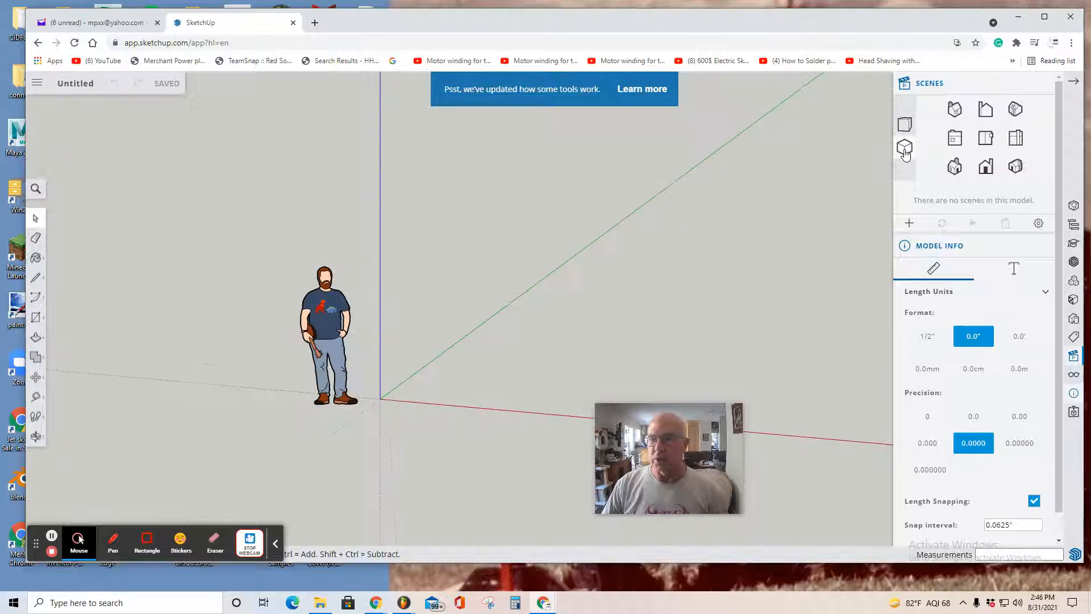
left_click(985, 168)
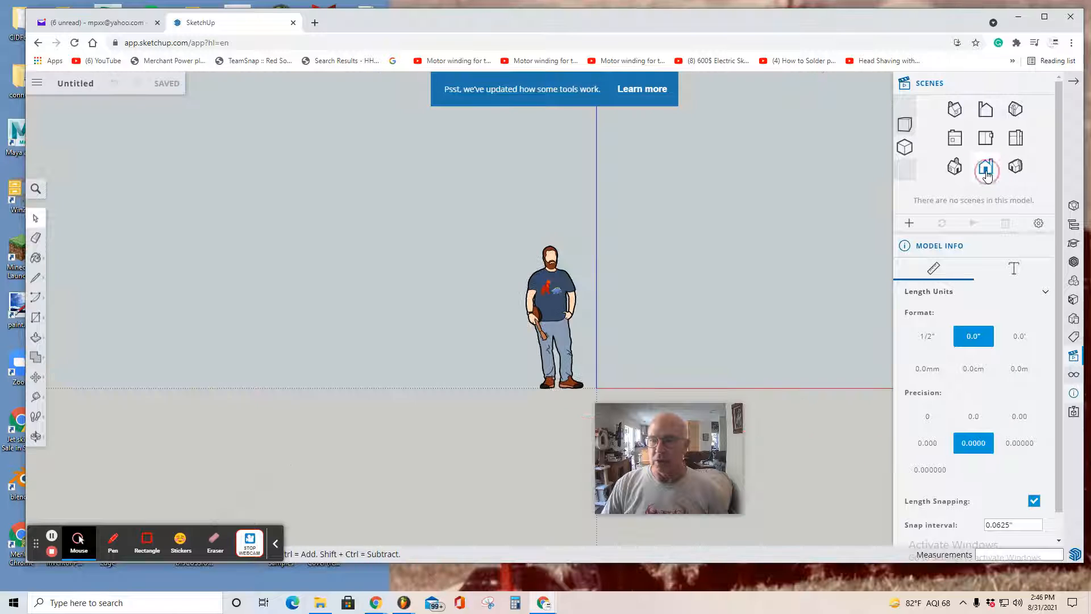
- Delete the standing scale figure beside the origin
left_click(556, 298)
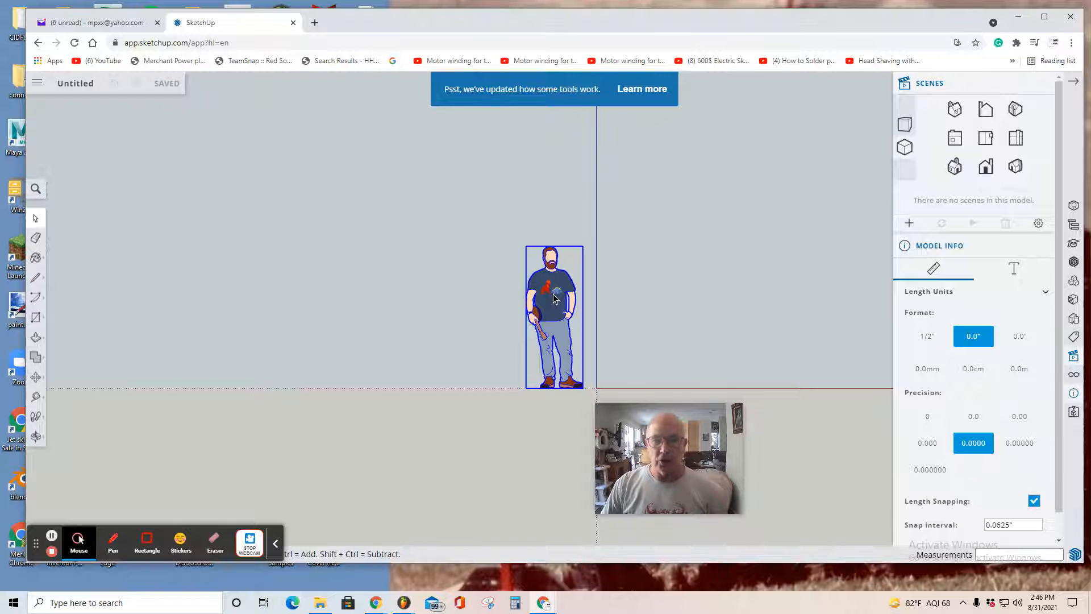
key("Delete")
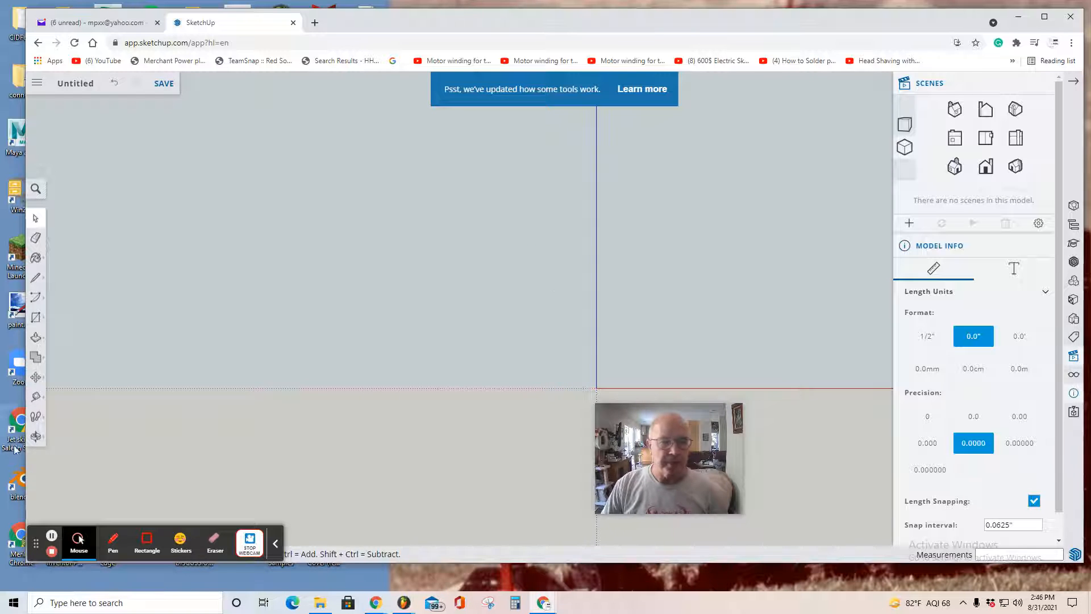
- Draw a vertical line 7 inches long from the origin up along the blue axis
left_click(35, 436)
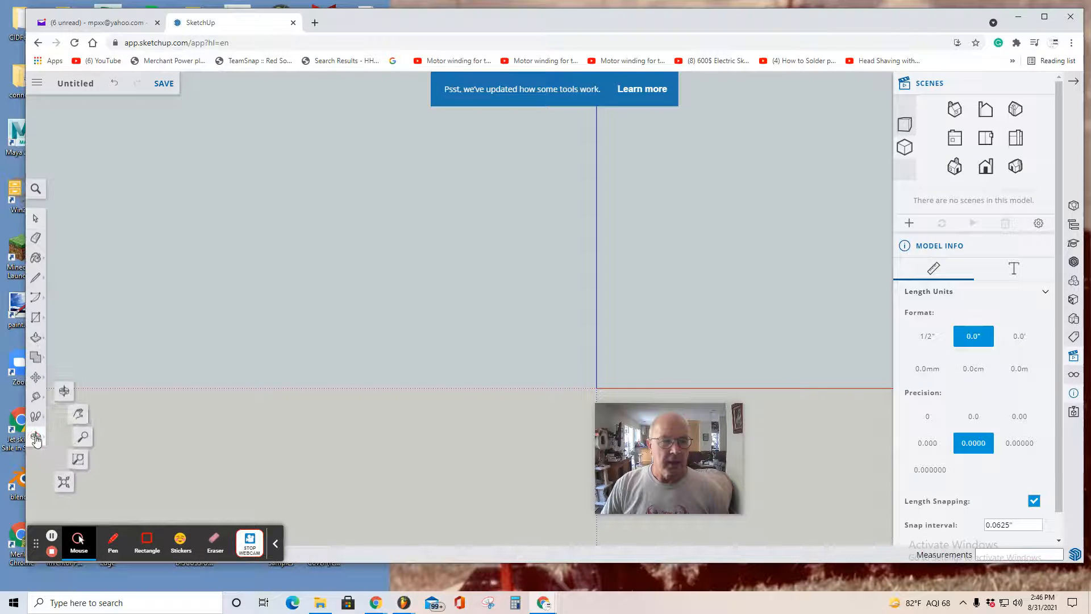
left_click(78, 414)
left_click_drag(255, 335, 54, 348)
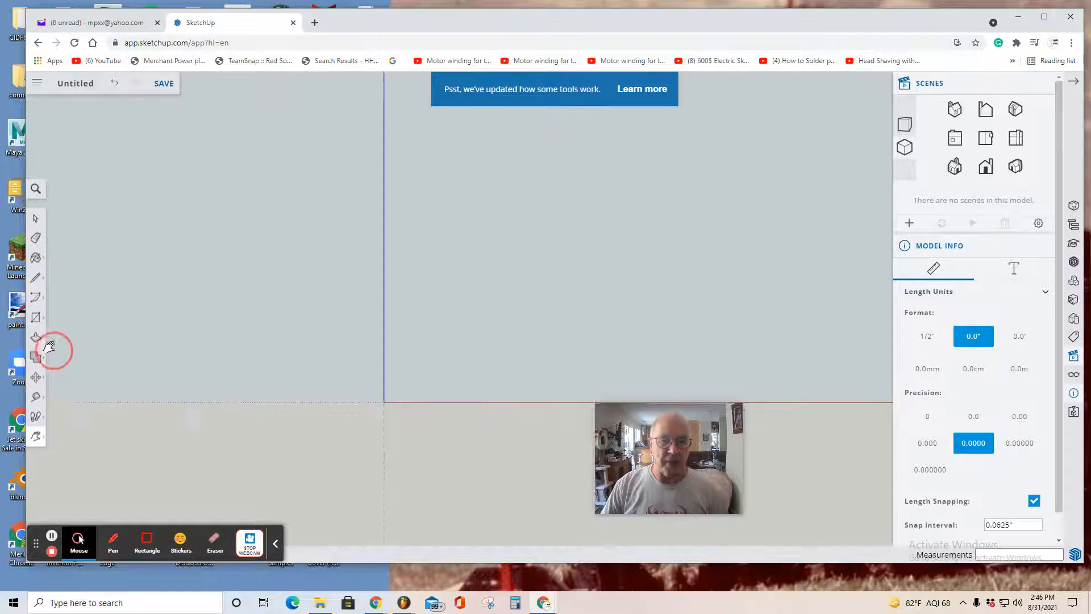
left_click_drag(241, 353, 158, 368)
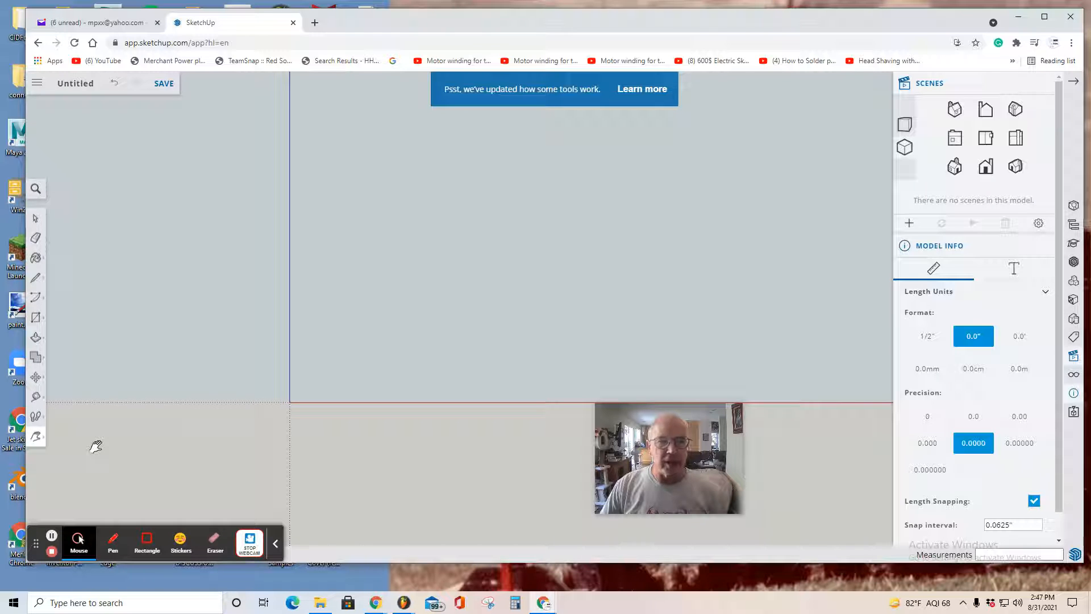
left_click(35, 277)
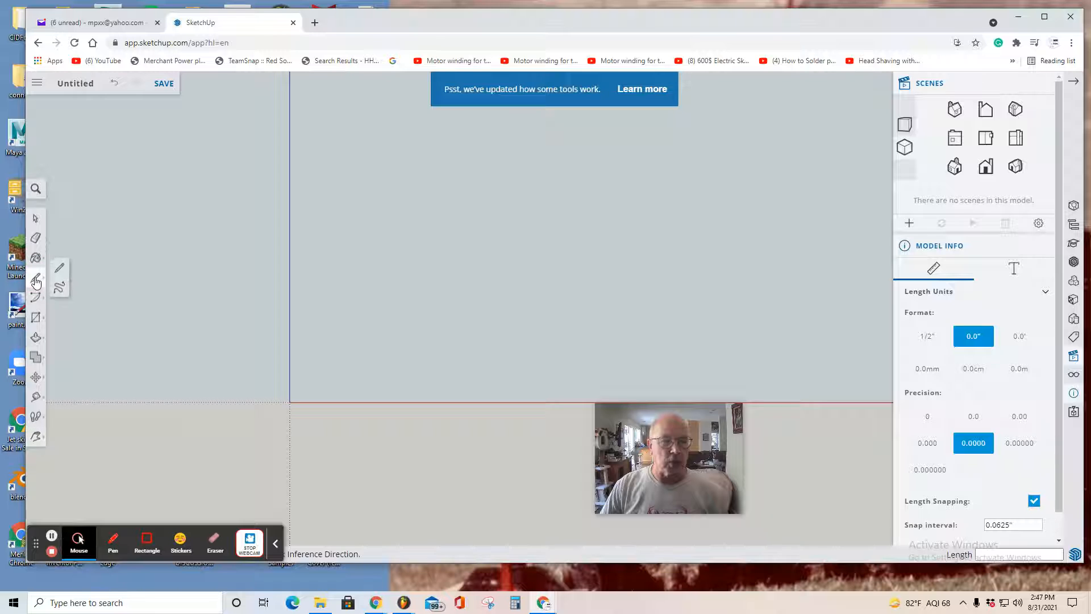
left_click(64, 270)
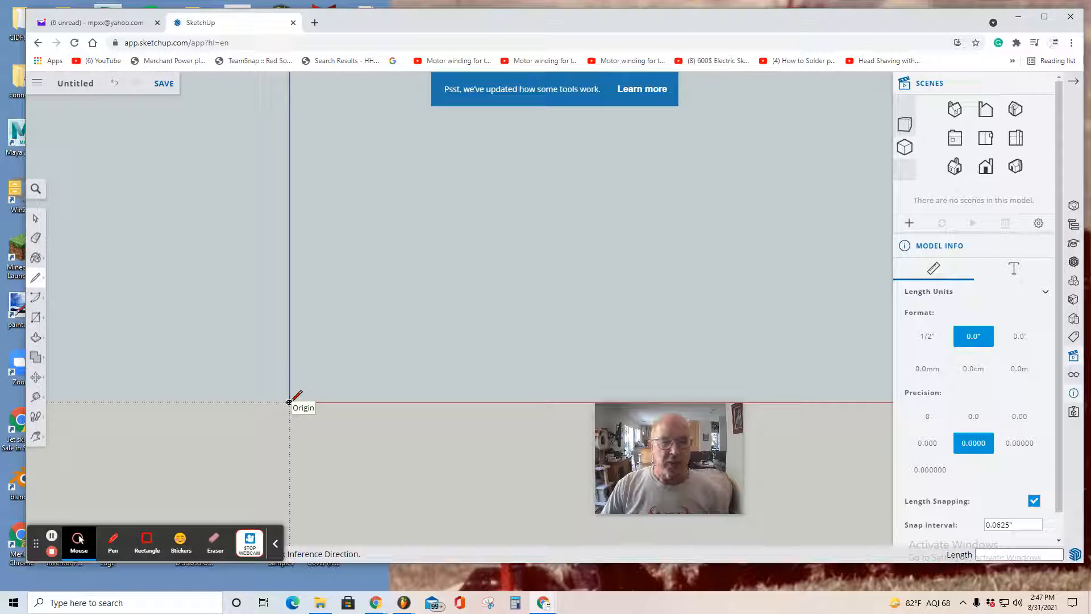
left_click(289, 403)
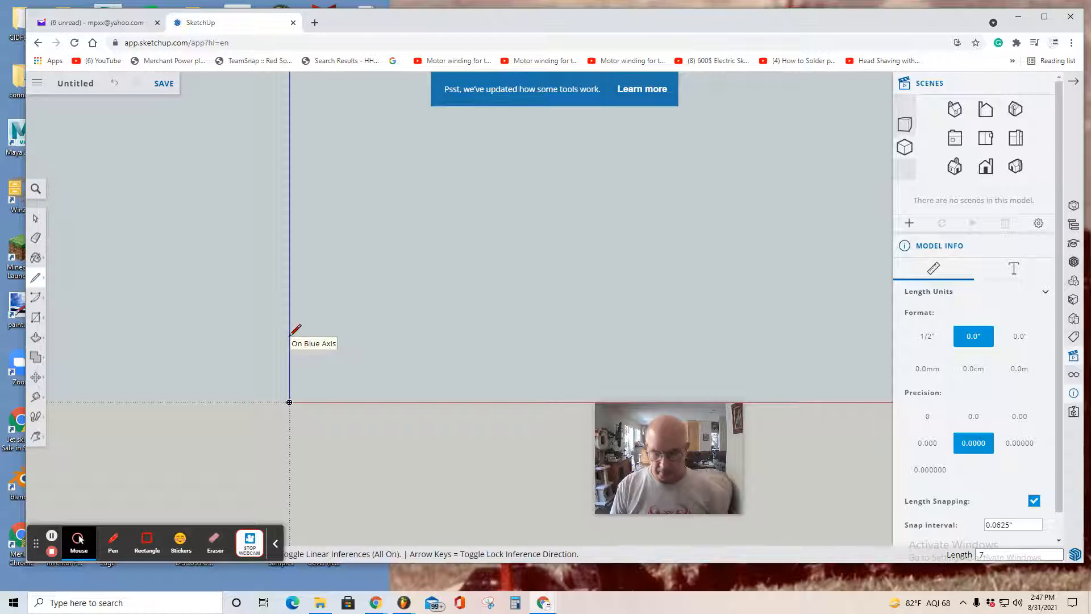
key("Return")
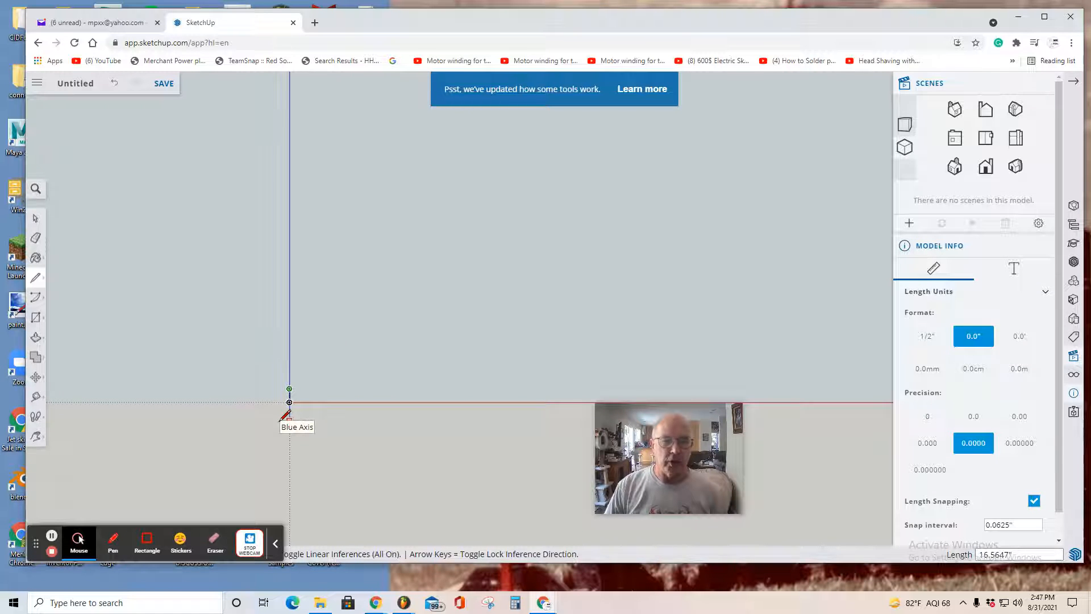
scroll(284, 416, "up", 1)
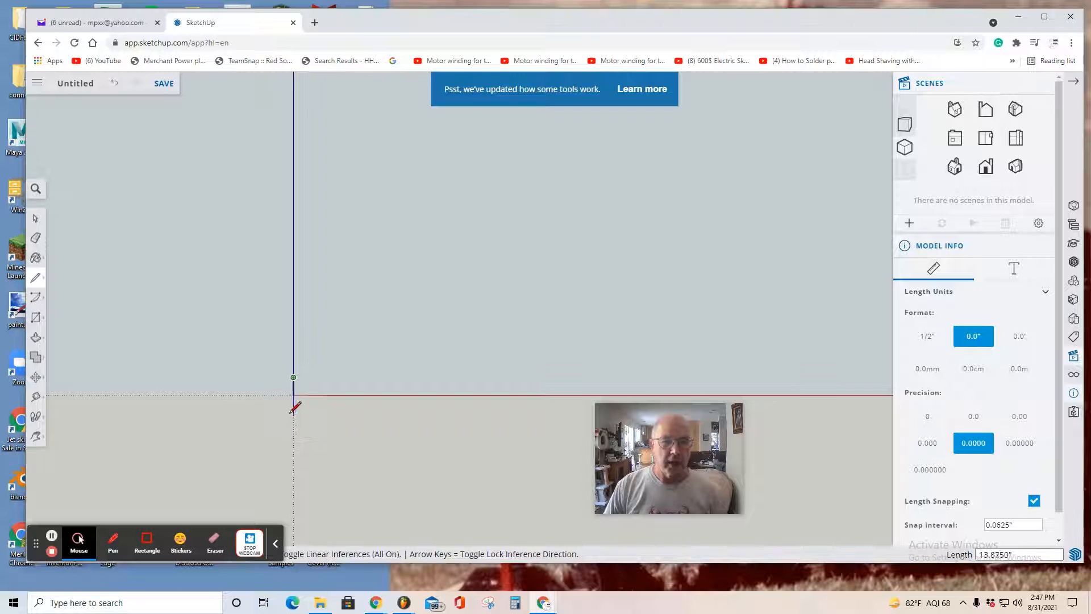
scroll(294, 407, "up", 4)
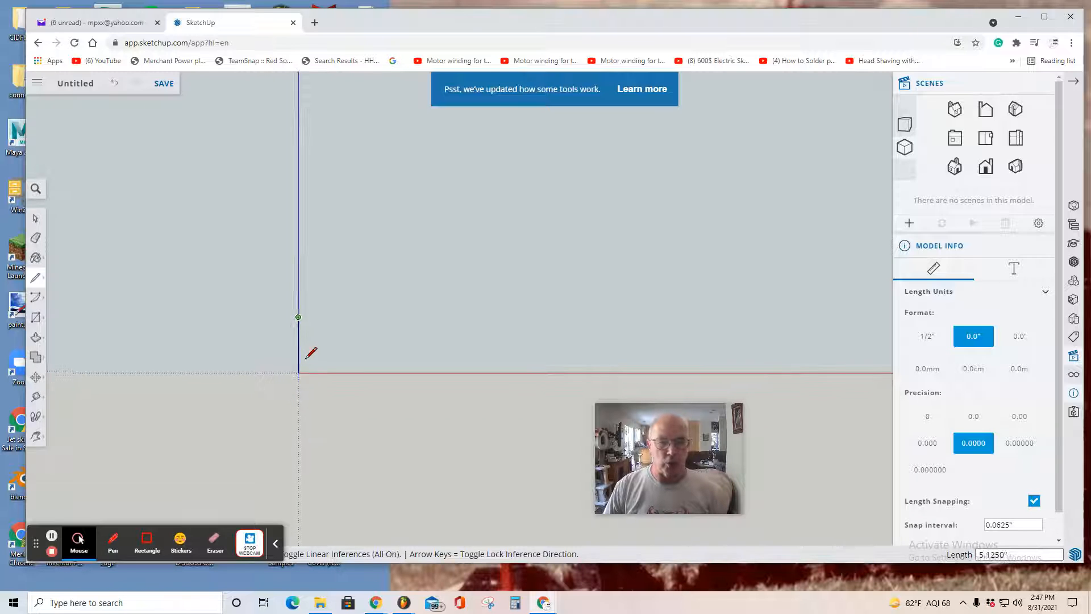
scroll(307, 364, "up", 5)
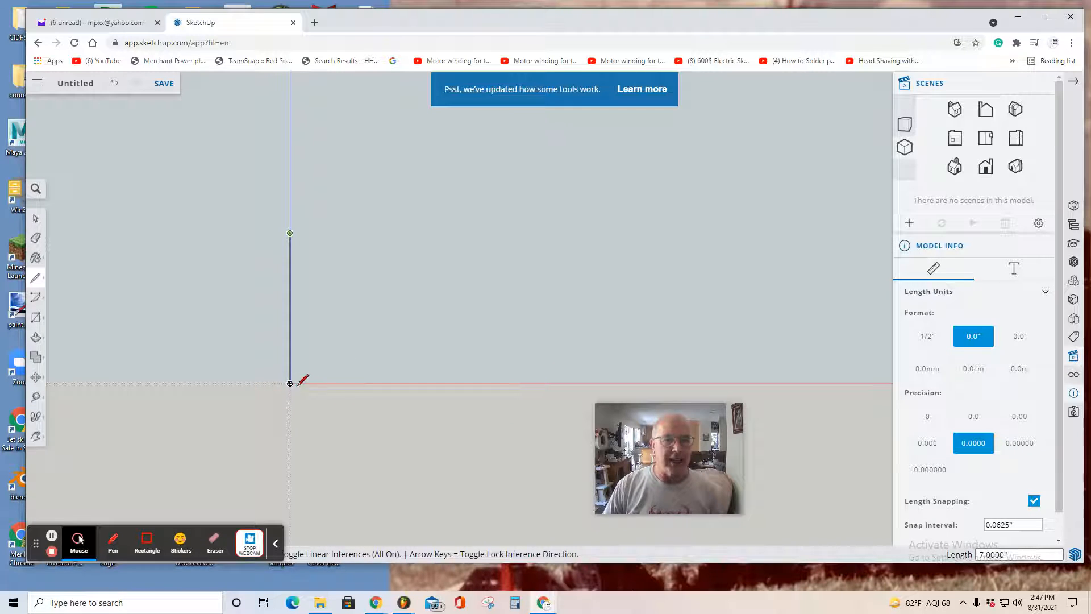
scroll(299, 366, "up", 1)
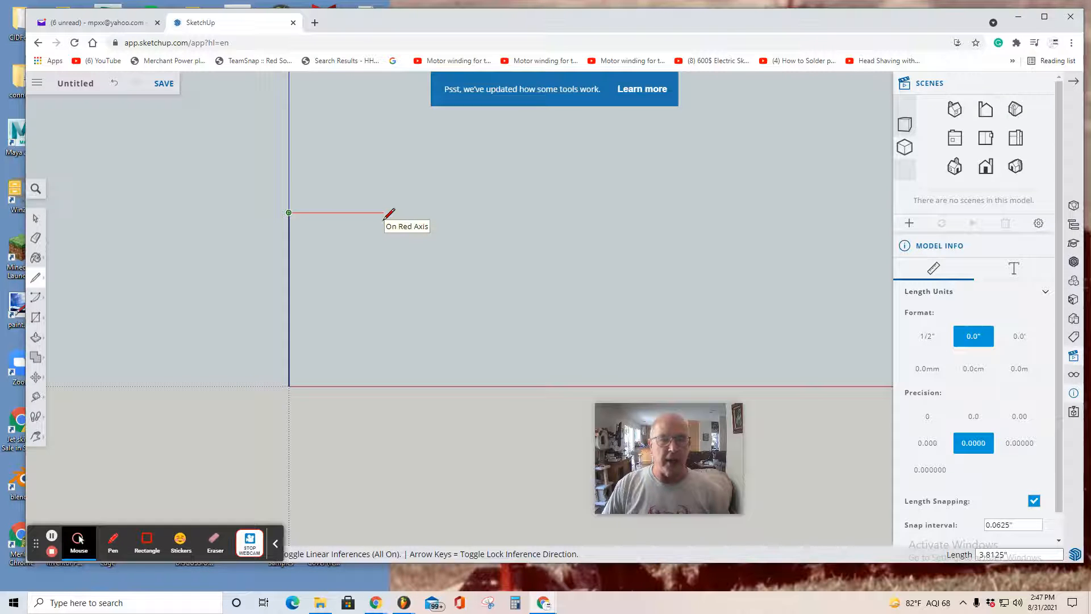
left_click(353, 231)
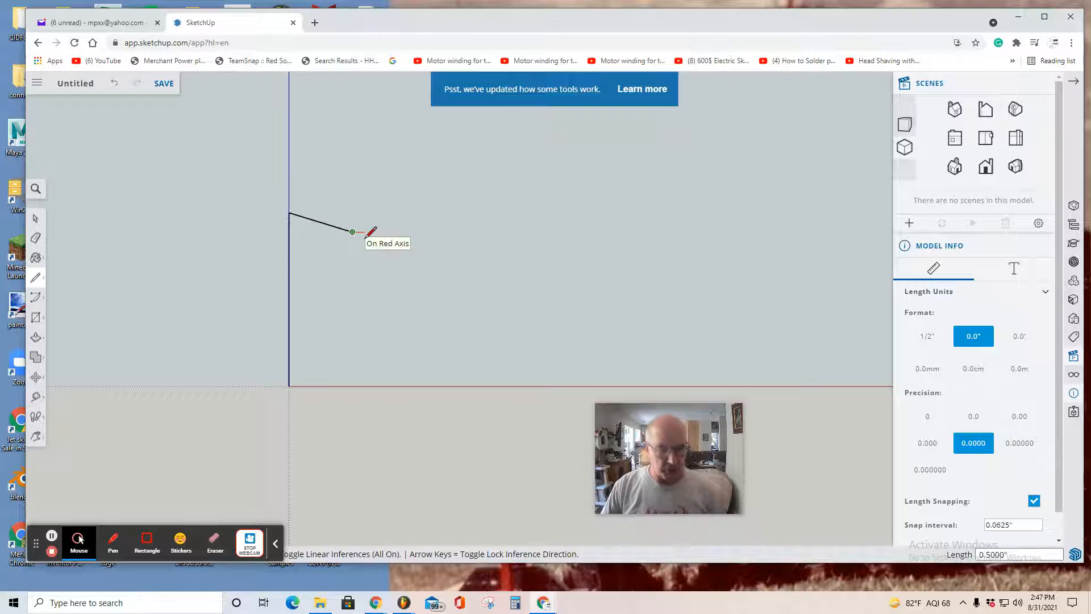
key("ctrl+z")
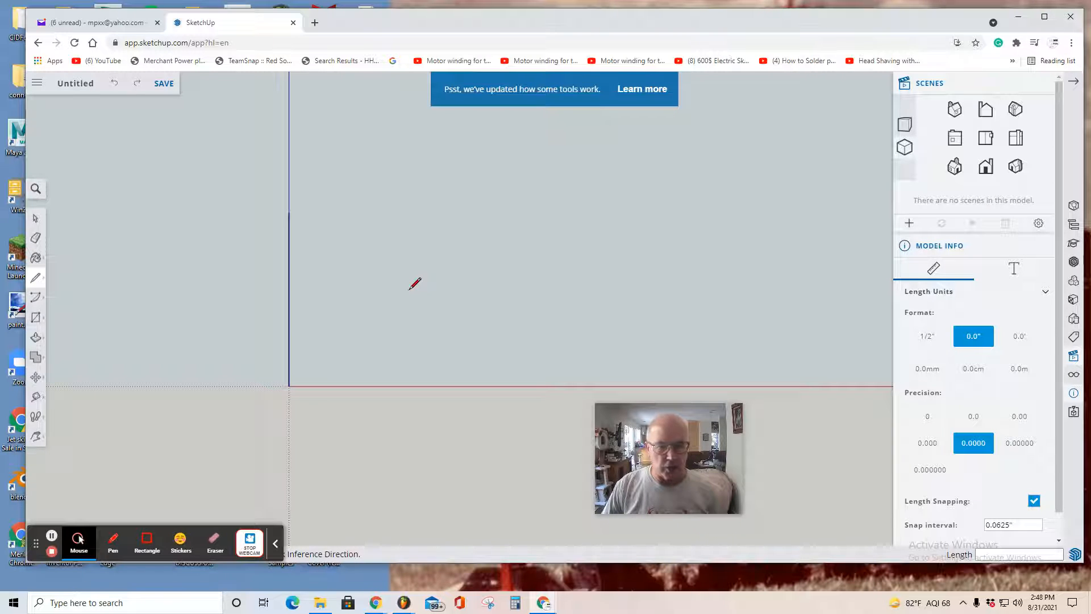
- Draw the base line from the origin along the red axis, about 1.2 inches long
scroll(283, 400, "up", 3)
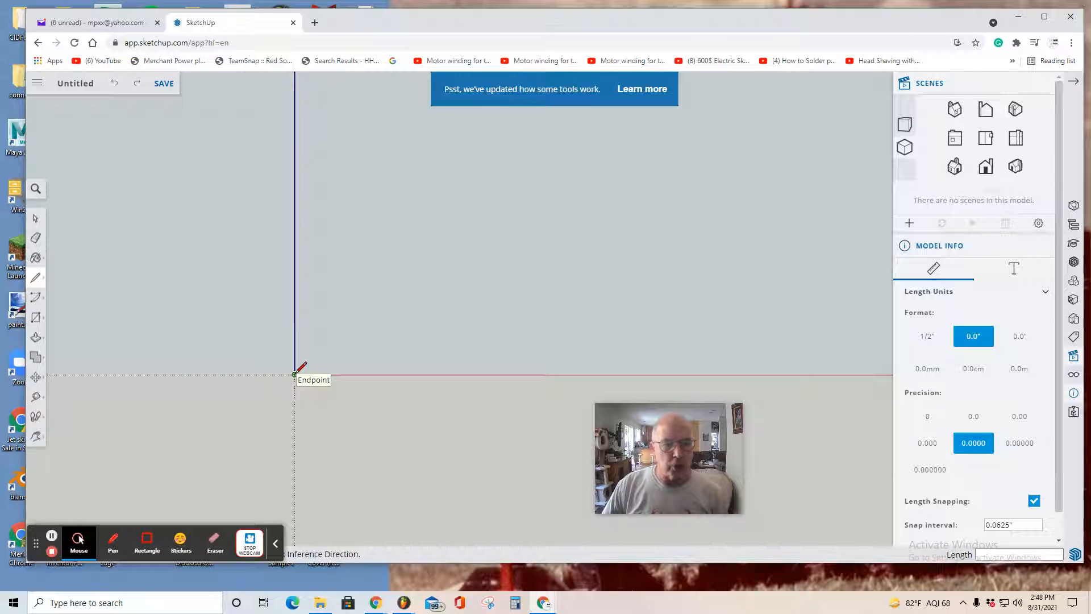
left_click(294, 374)
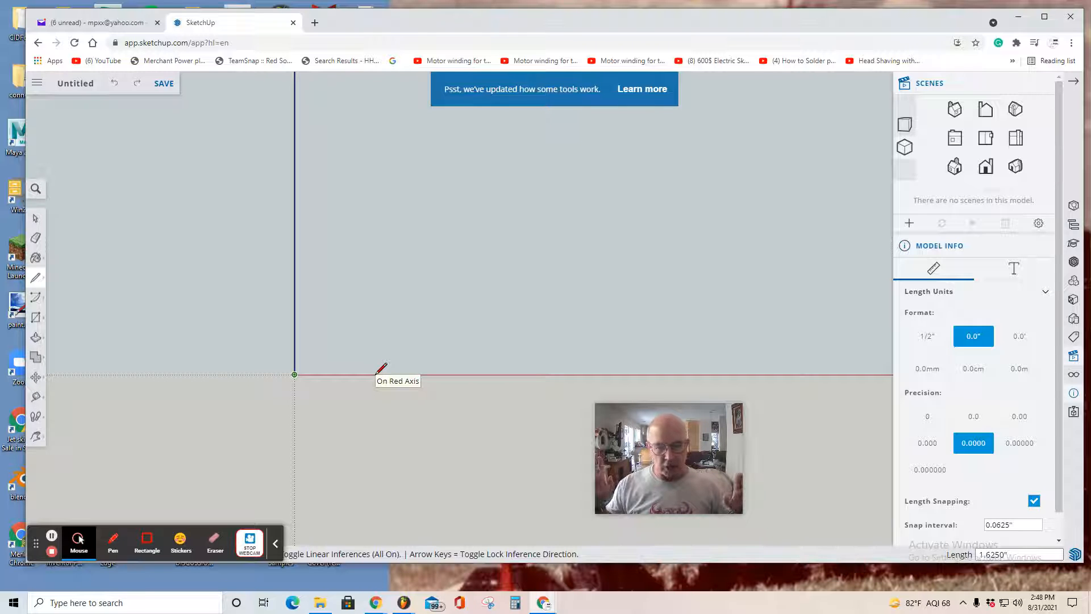
type("1.2")
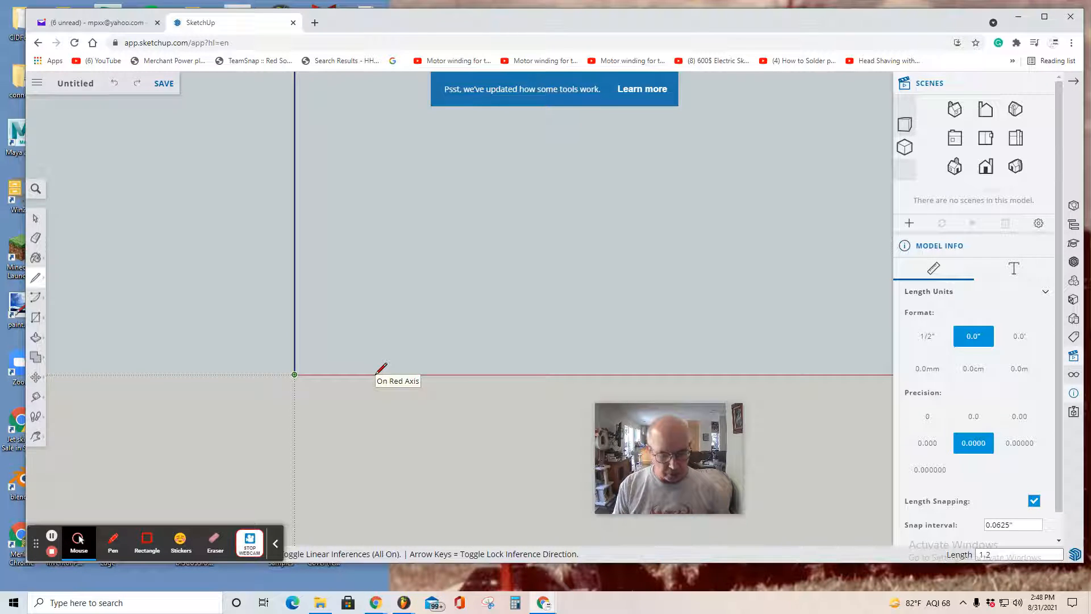
key("Return")
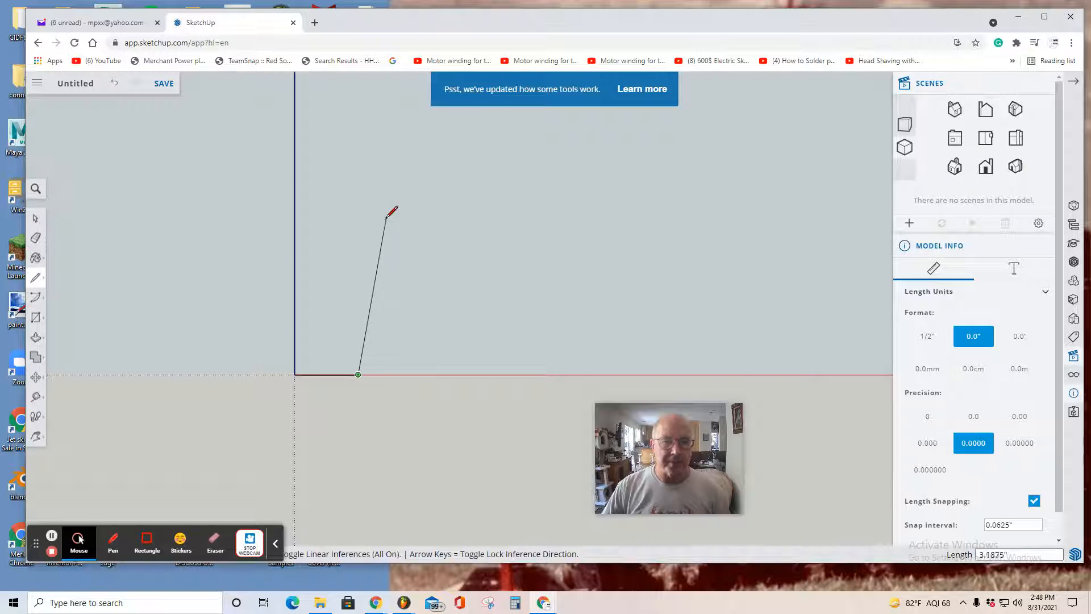
- Draw an outward-slanting side from the base line's end to the vertical line's top height, then an inward rim edge about 0.19 inches long
left_click(36, 438)
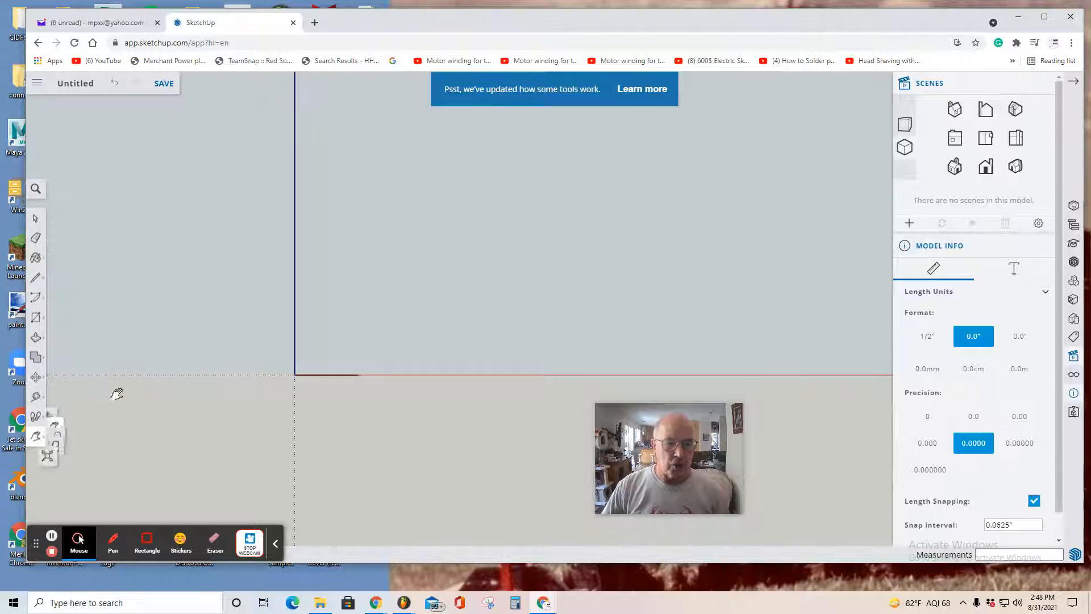
left_click_drag(358, 267, 350, 353)
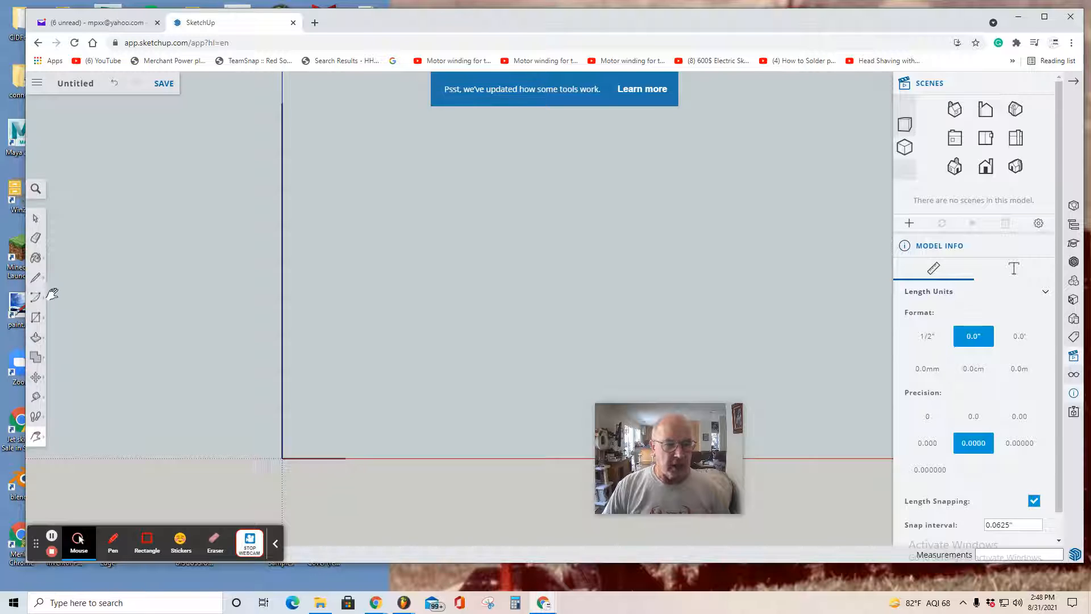
left_click(35, 278)
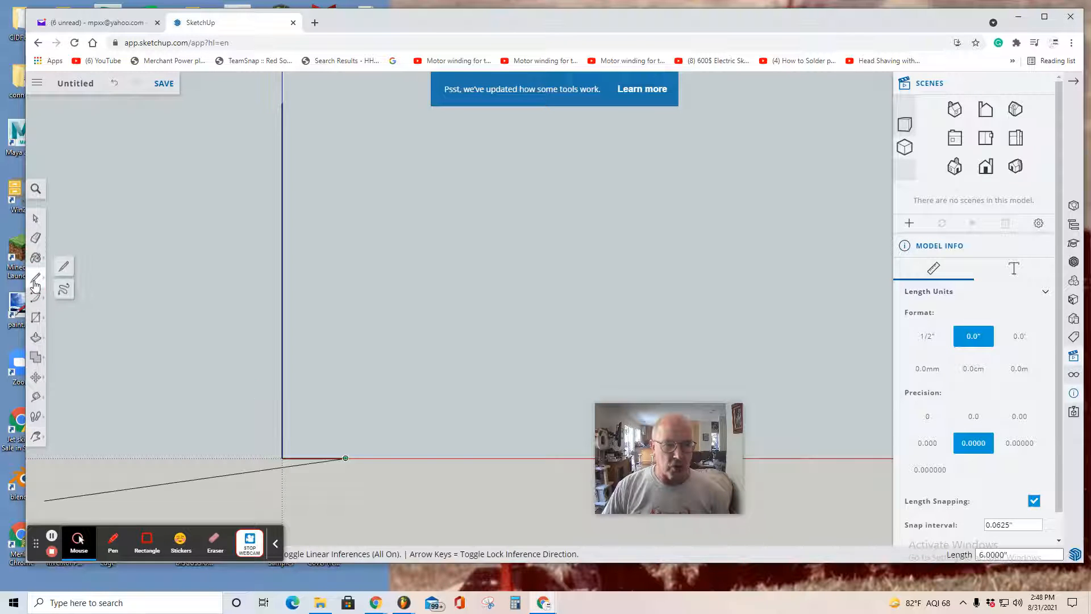
left_click(346, 457)
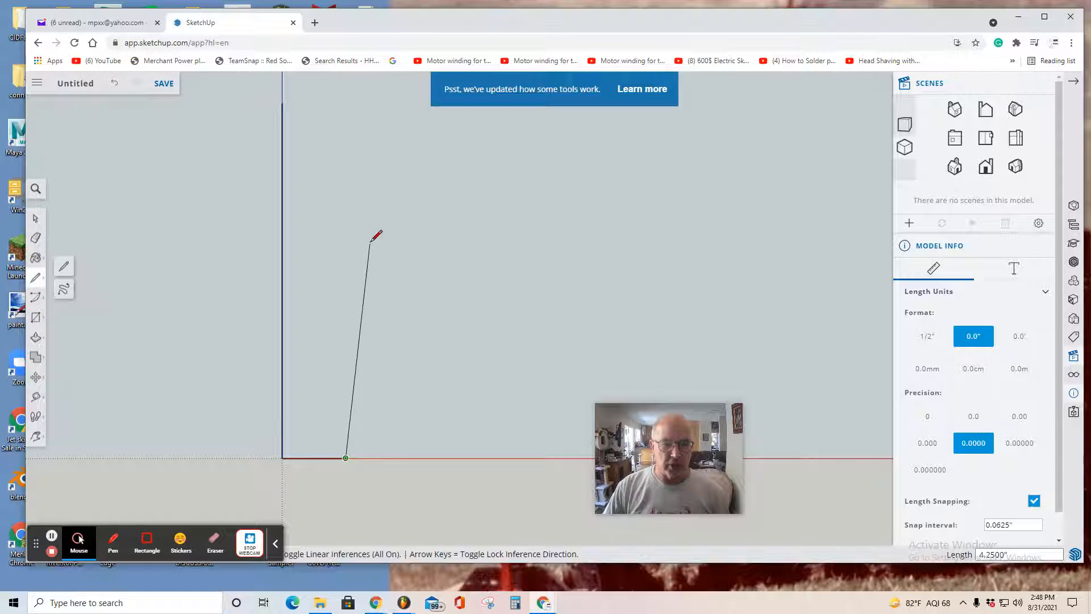
left_click(399, 100)
scroll(399, 100, "up", 1)
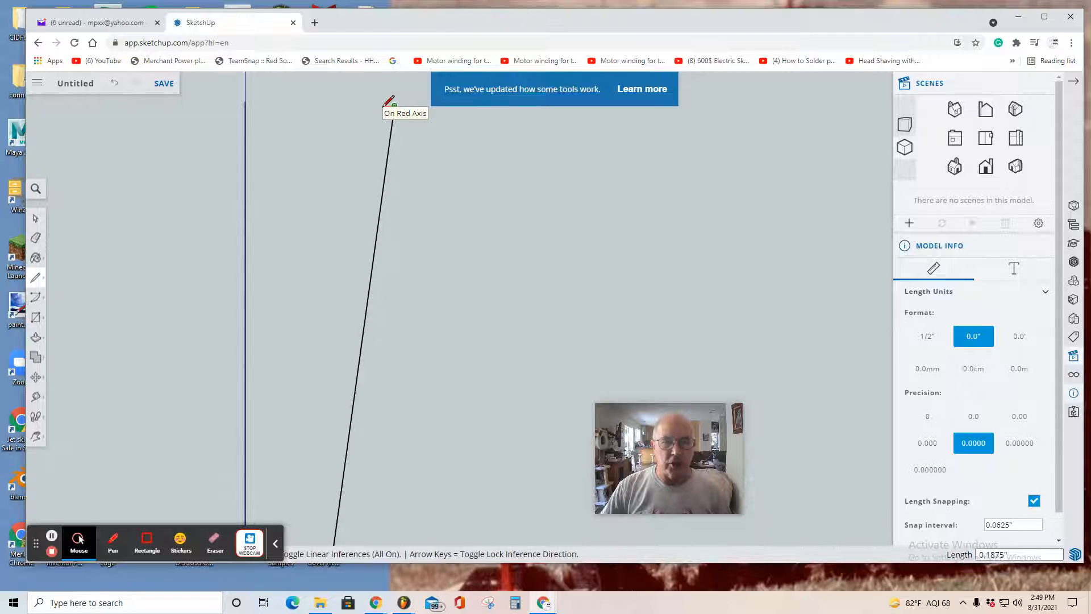
left_click(381, 106)
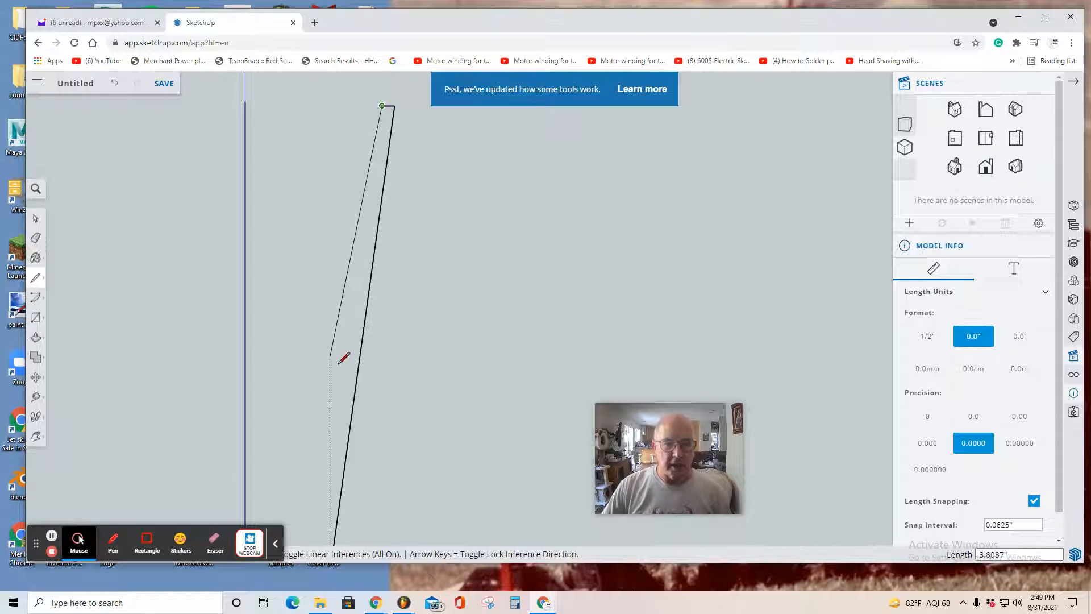
- Draw the inner wall line down parallel to the outer side, then an inner floor line about 1.12 inches long to the vertical line
left_click(36, 437)
left_click(80, 418)
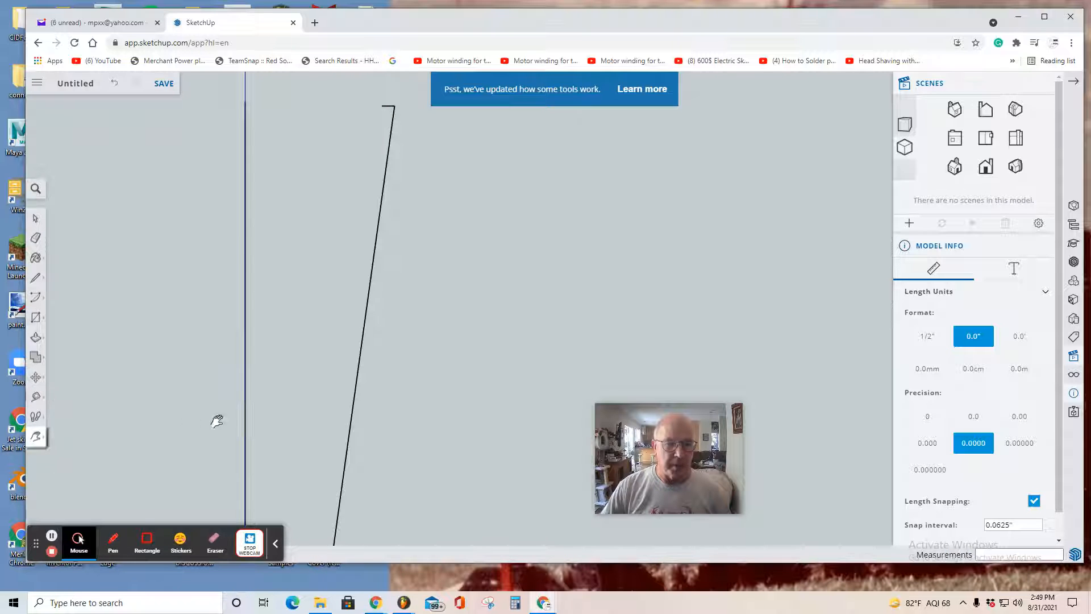
mouse_move(268, 427)
left_mouse_down()
mouse_move(290, 389)
mouse_move(306, 303)
left_mouse_up()
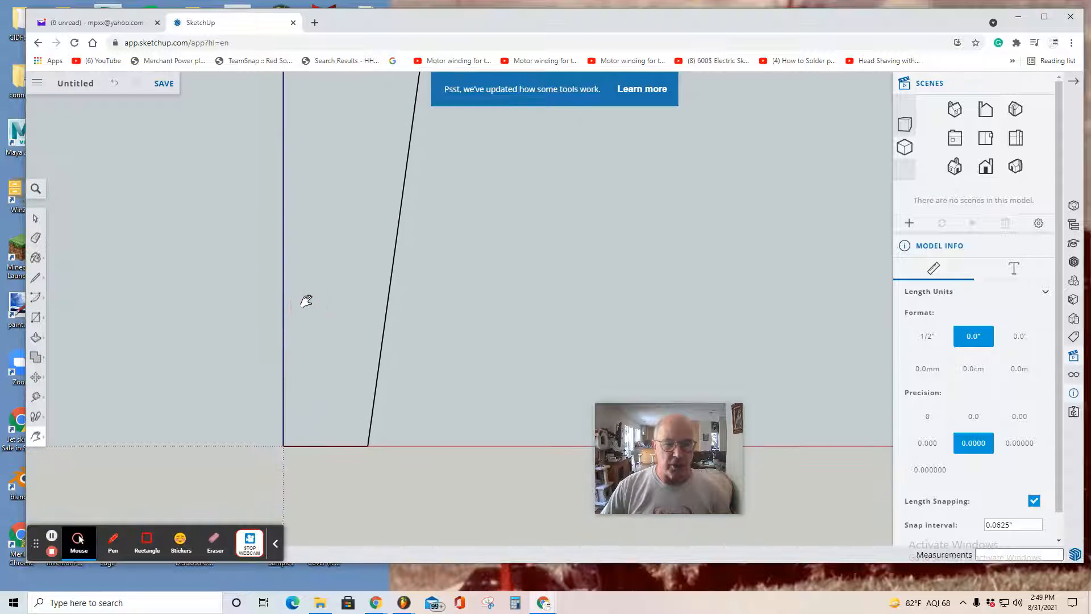
left_click(36, 279)
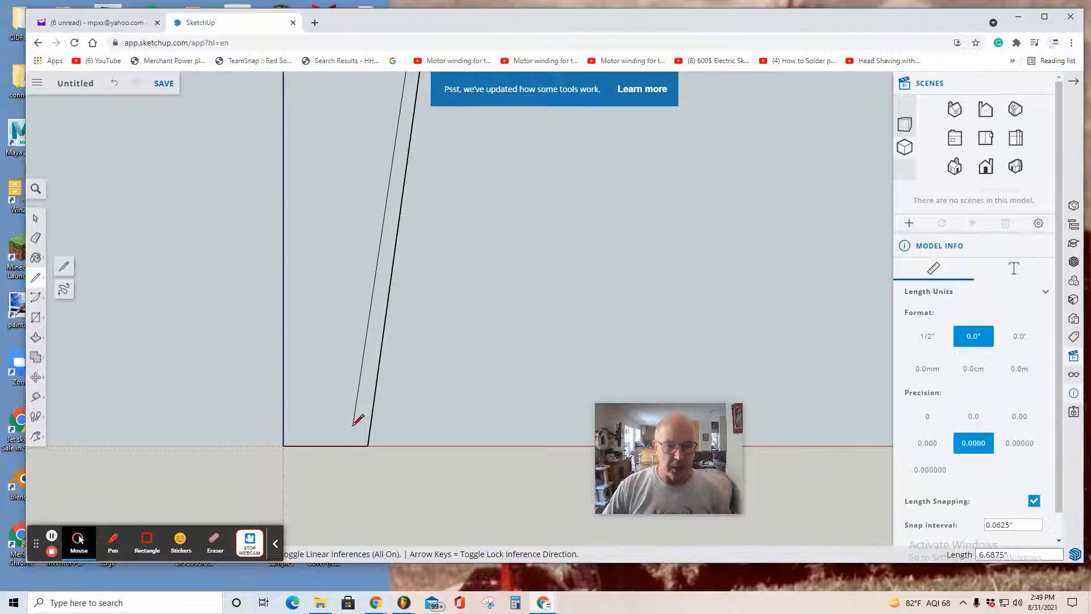
scroll(353, 424, "up", 2)
scroll(361, 420, "up", 1)
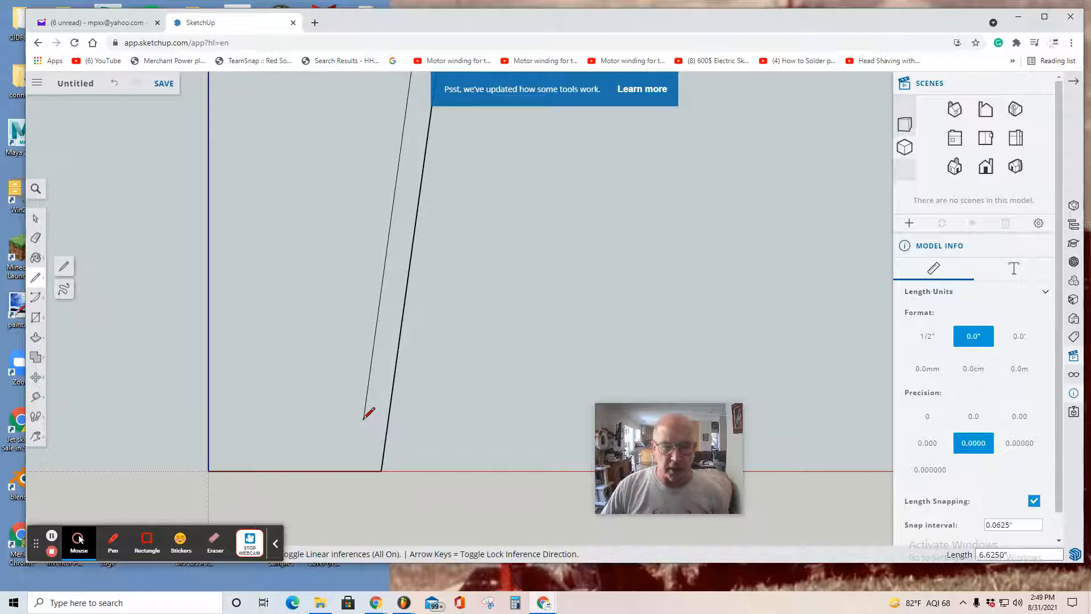
left_click(363, 427)
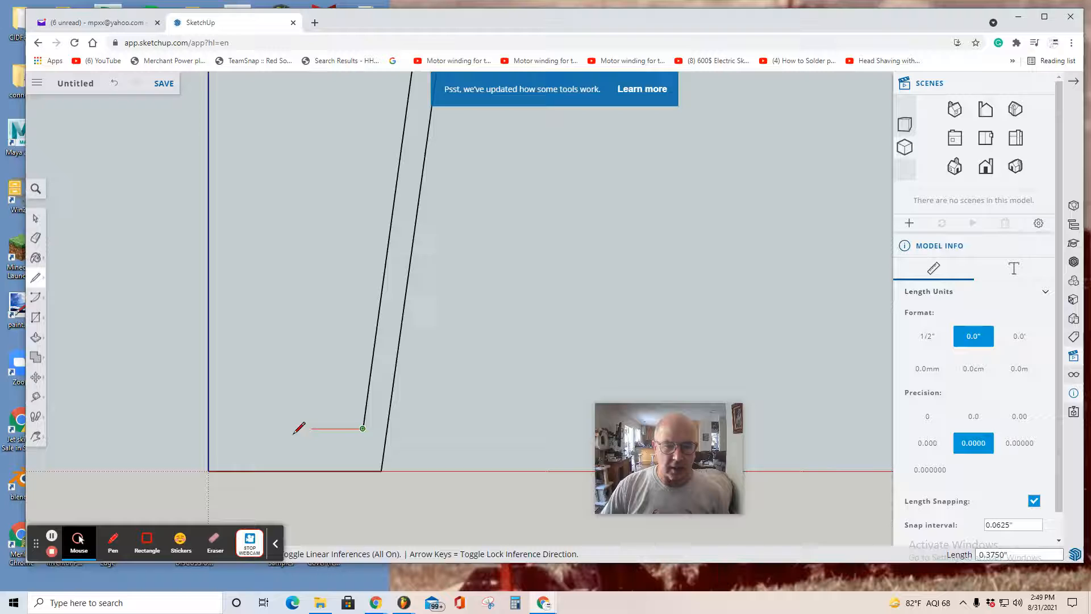
left_click(209, 428)
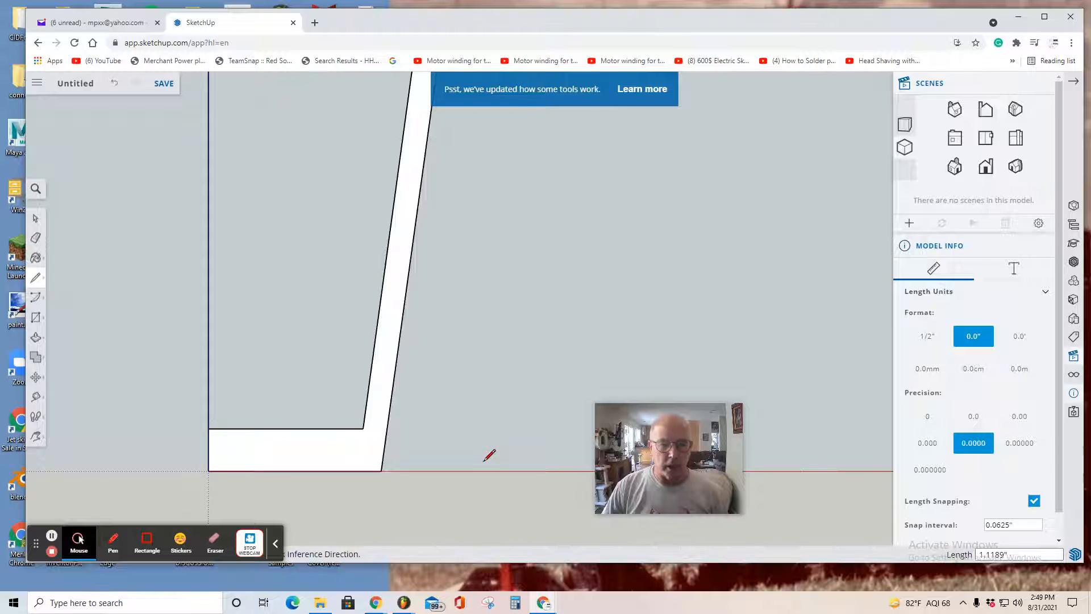
- Draw a horizontal line about 1.26 inches long across the profile's base, slightly above the bottom edge, from the vertical line to the outer side
left_click(35, 284)
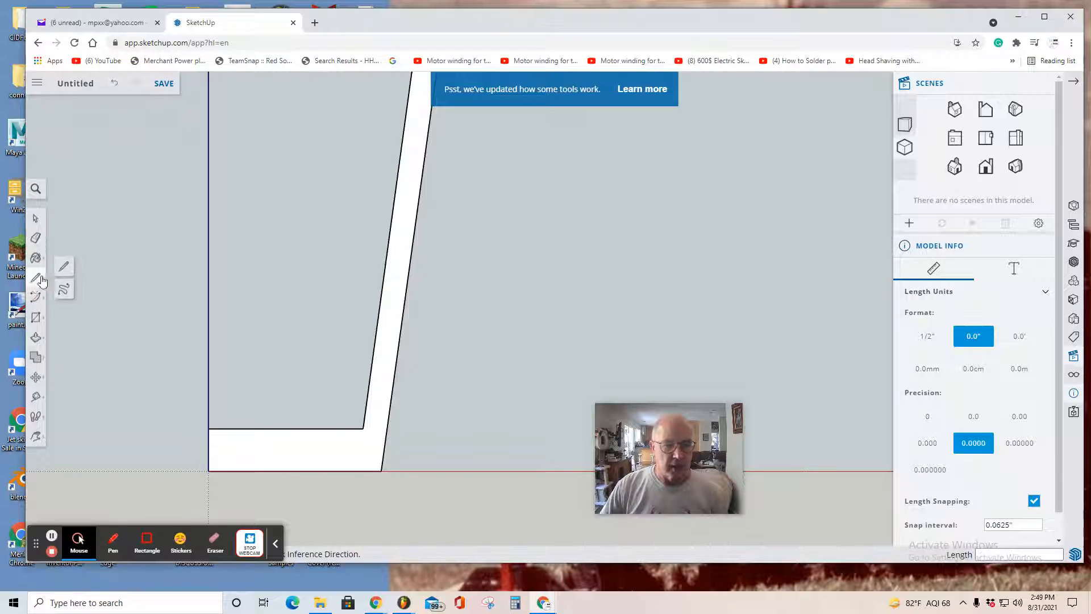
left_click(64, 269)
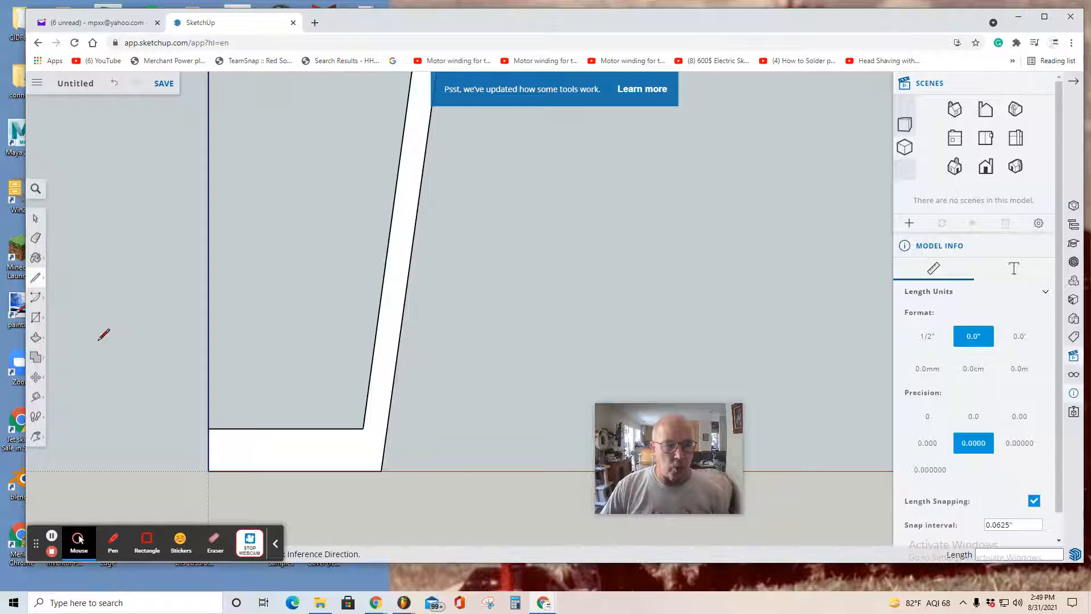
left_click(208, 459)
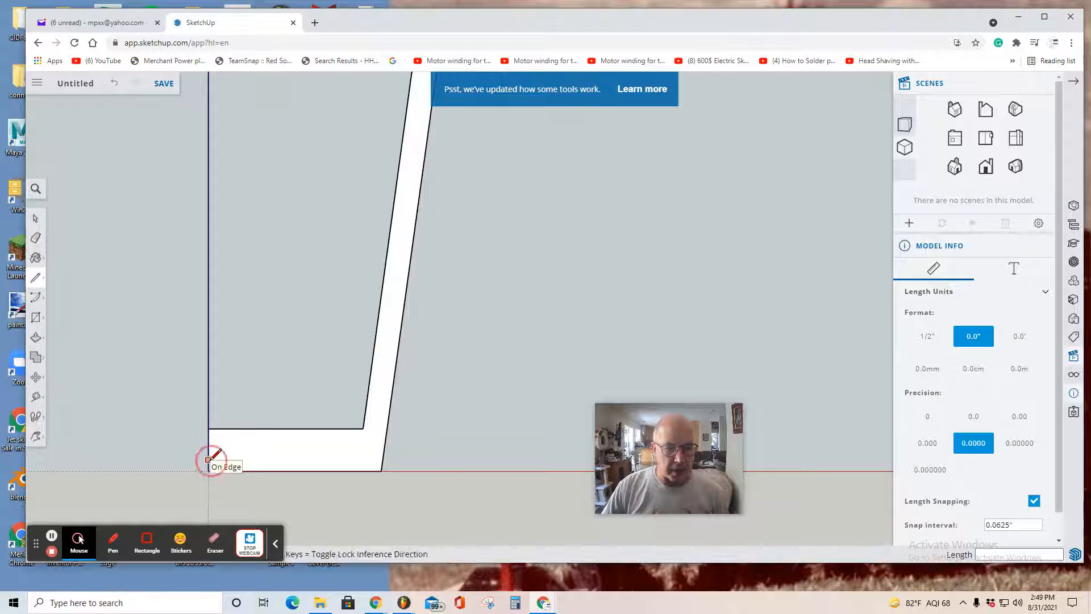
left_click(381, 459)
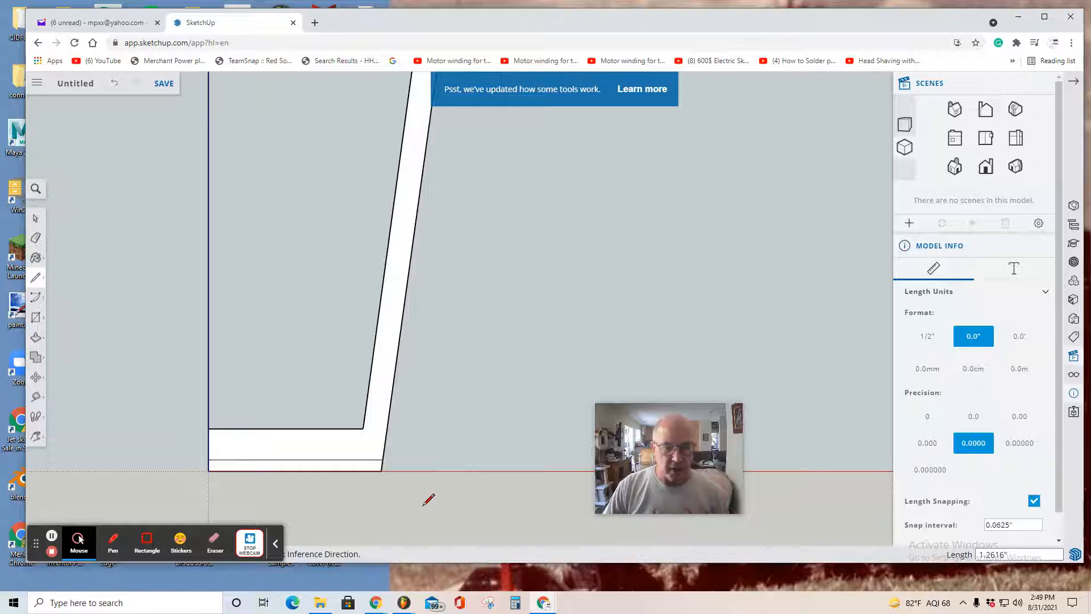
- Erase the bottom edge, the short outer side stub below the new base line, and the leftover vertical construction line
scroll(400, 500, "up", 2)
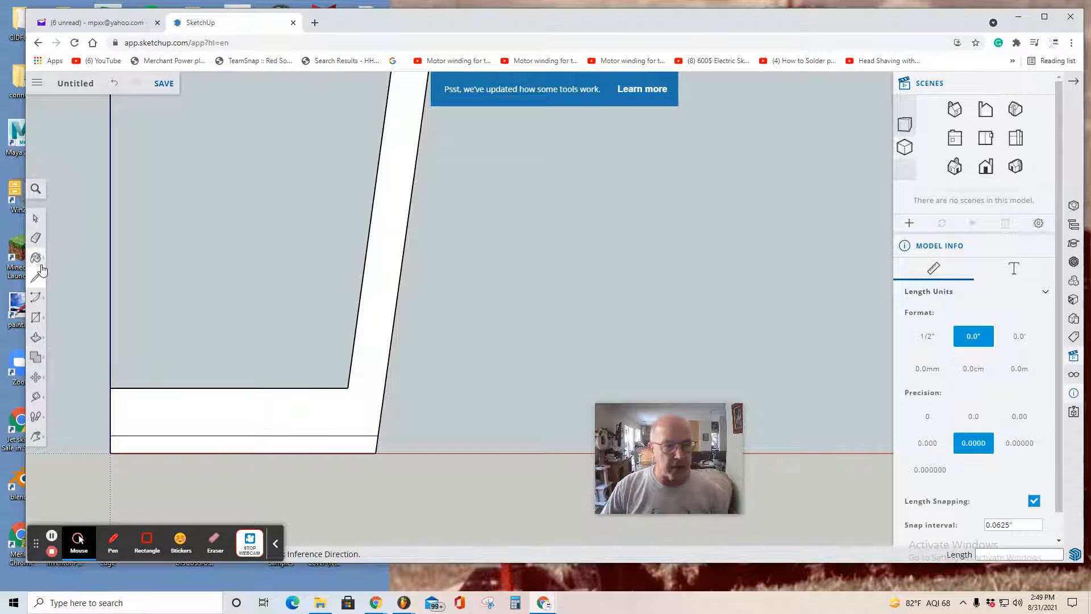
left_click(35, 240)
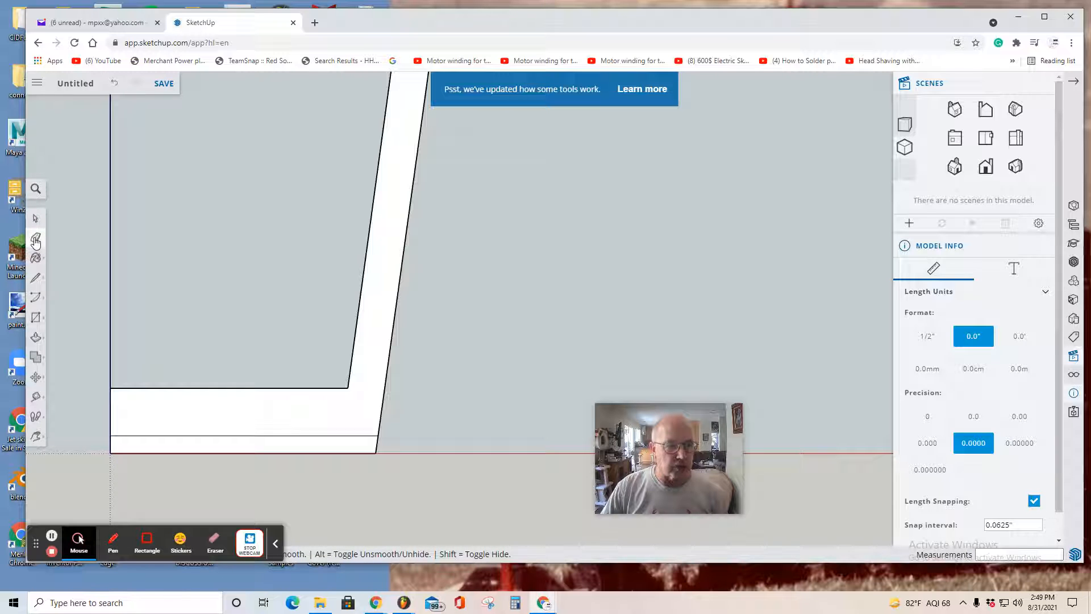
left_click(120, 453)
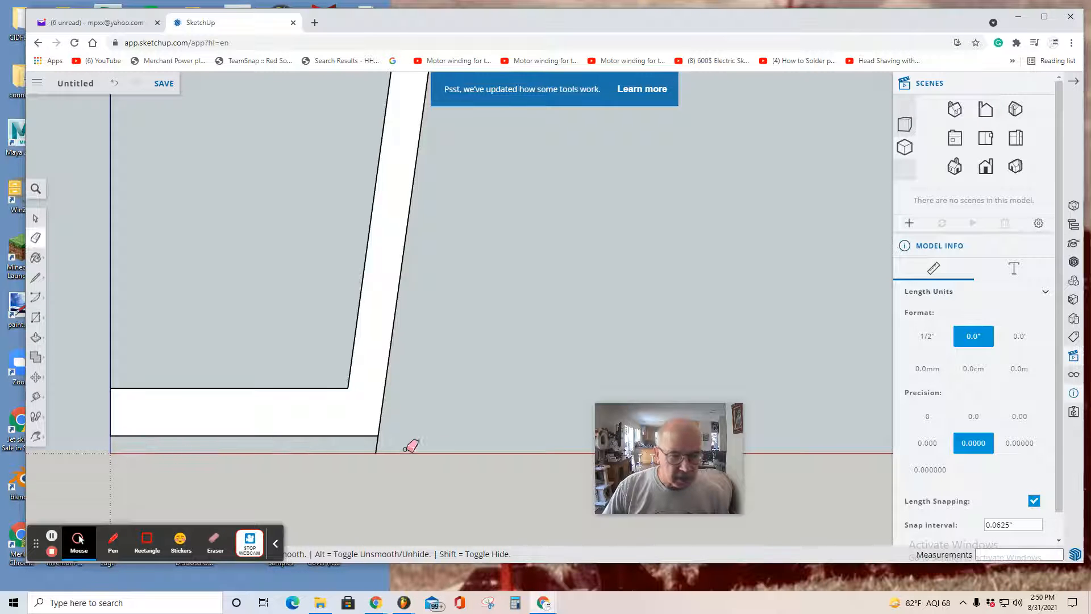
left_click(377, 446)
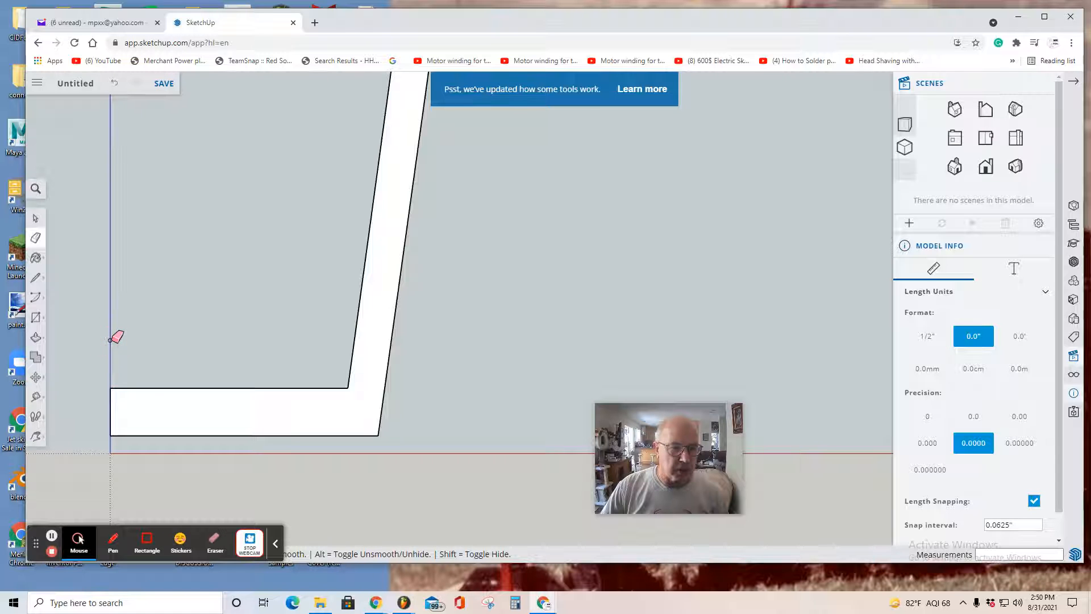
- Draw a horizontal circle centred on the origin, about 1.26 inches in radius, reaching the profile's outer bottom corner
scroll(187, 372, "down", 3)
scroll(187, 373, "down", 2)
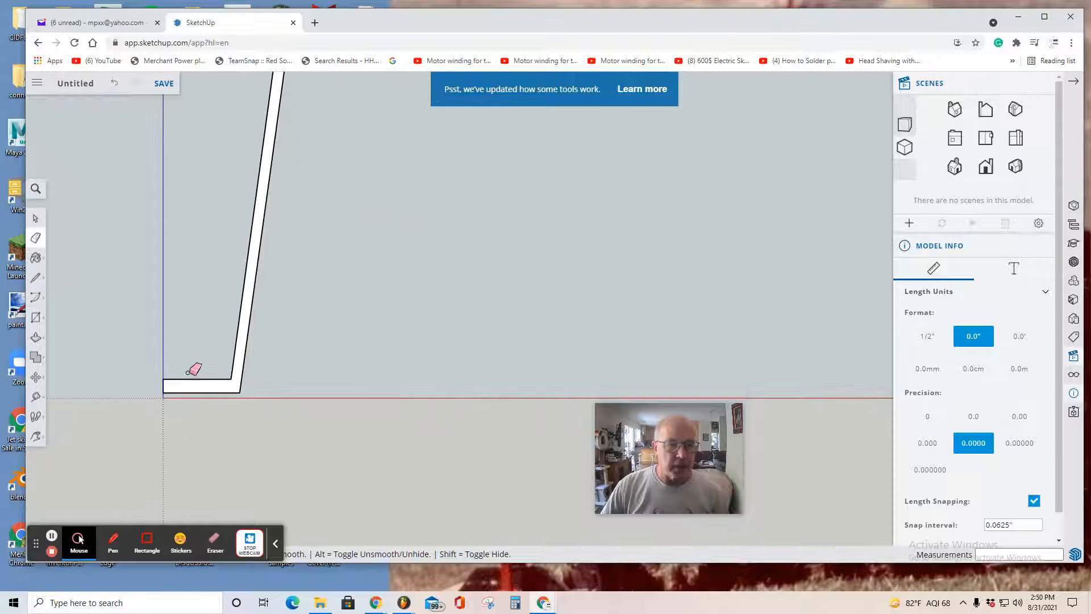
scroll(318, 339, "down", 3)
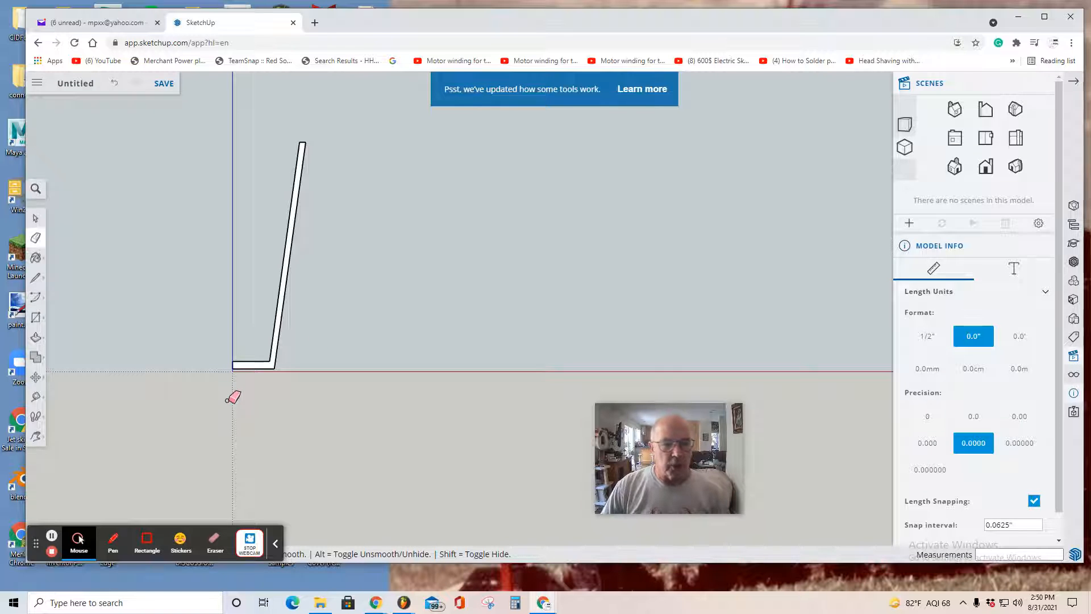
left_click(35, 437)
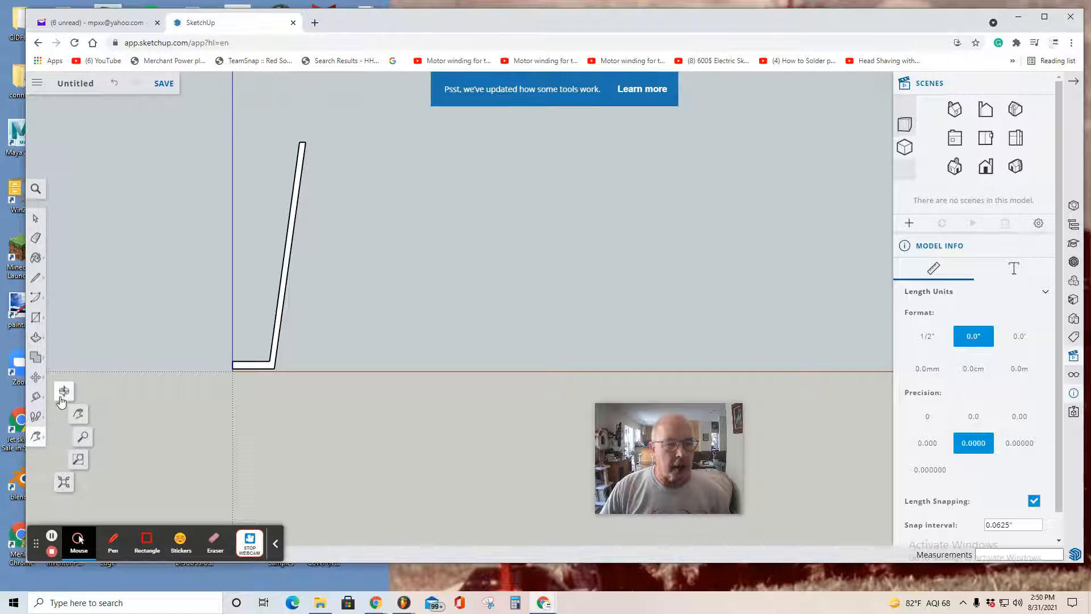
left_click(64, 392)
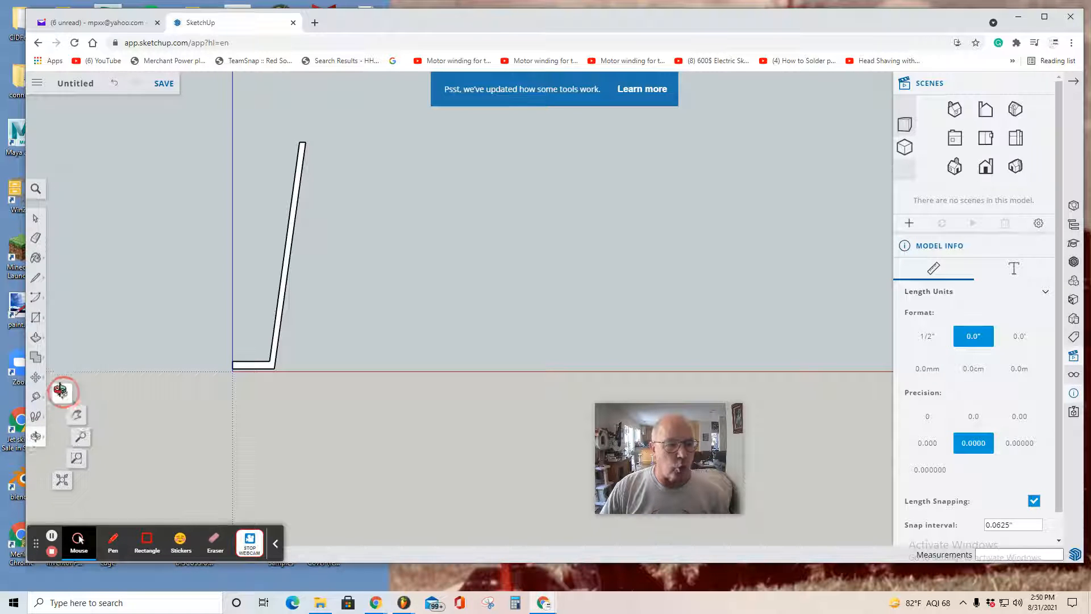
left_click_drag(323, 308, 335, 460)
left_click_drag(341, 280, 329, 305)
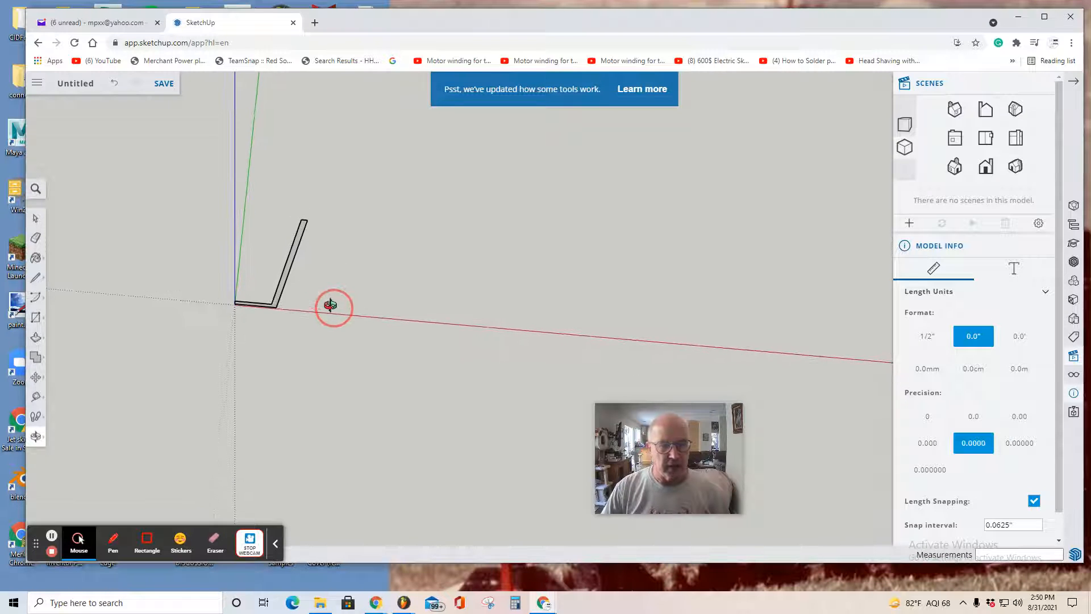
left_click(35, 323)
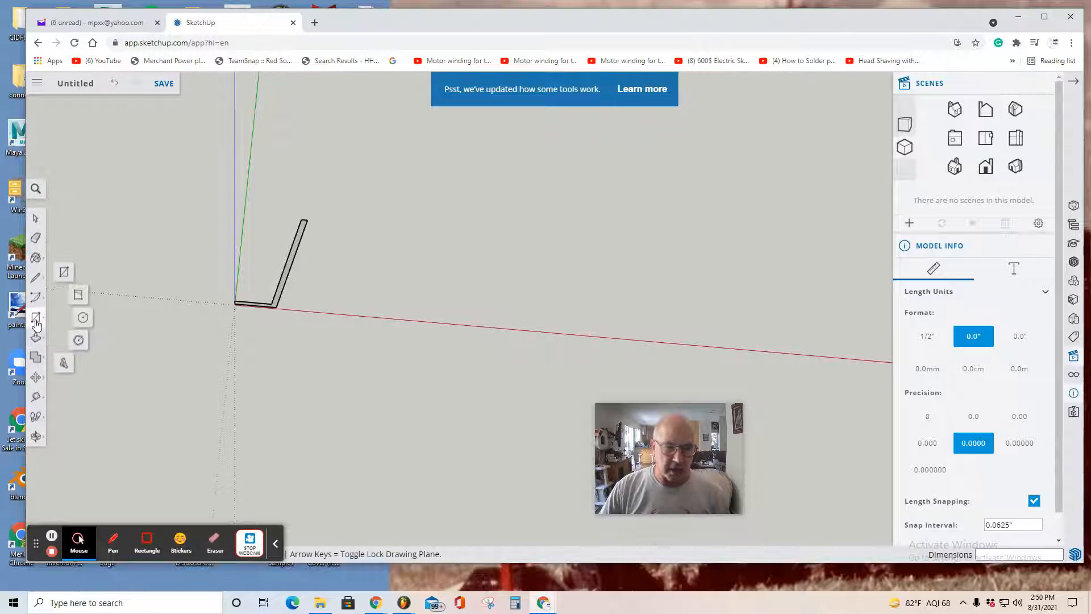
left_click(83, 320)
scroll(230, 302, "up", 3)
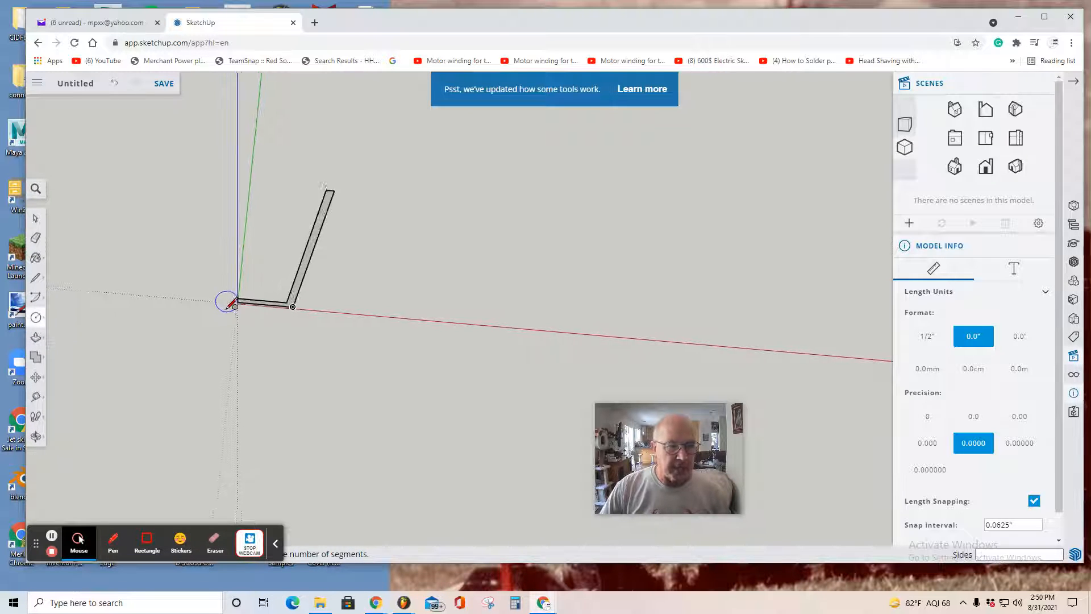
scroll(227, 296, "up", 5)
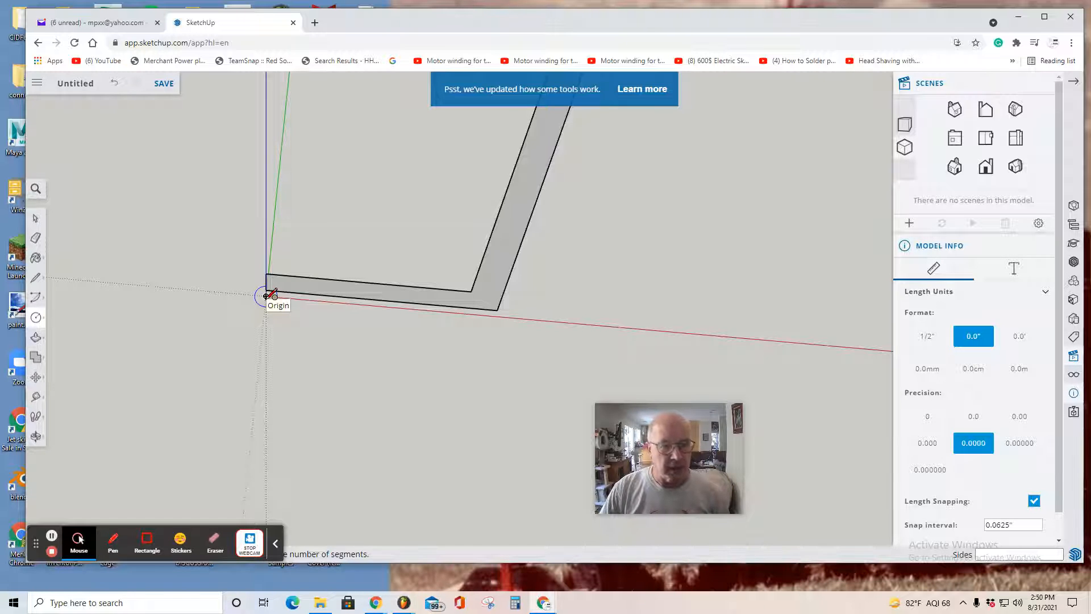
left_click(266, 295)
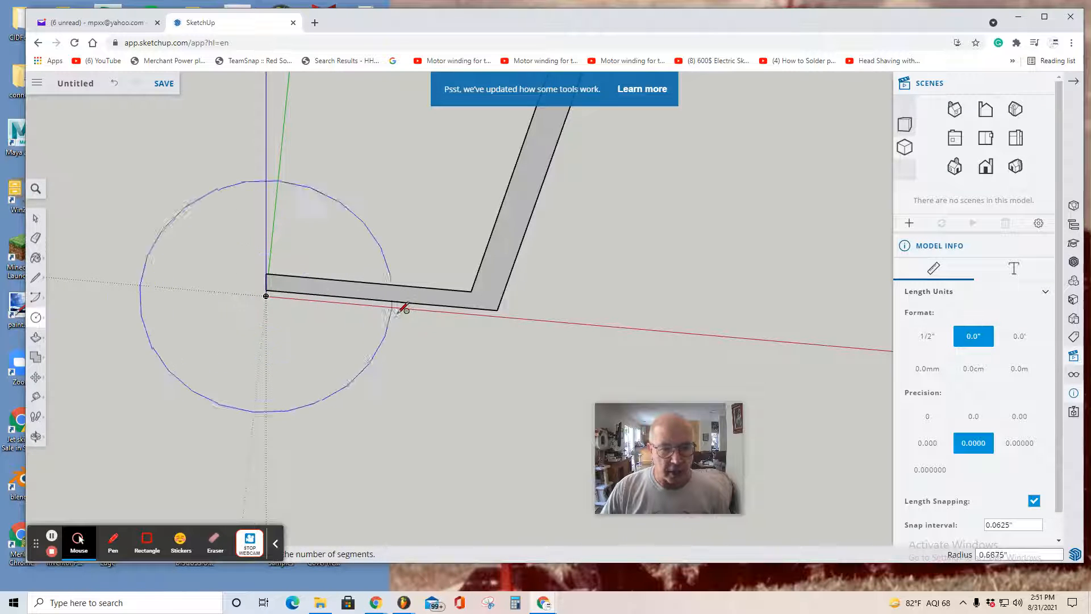
left_click(499, 310)
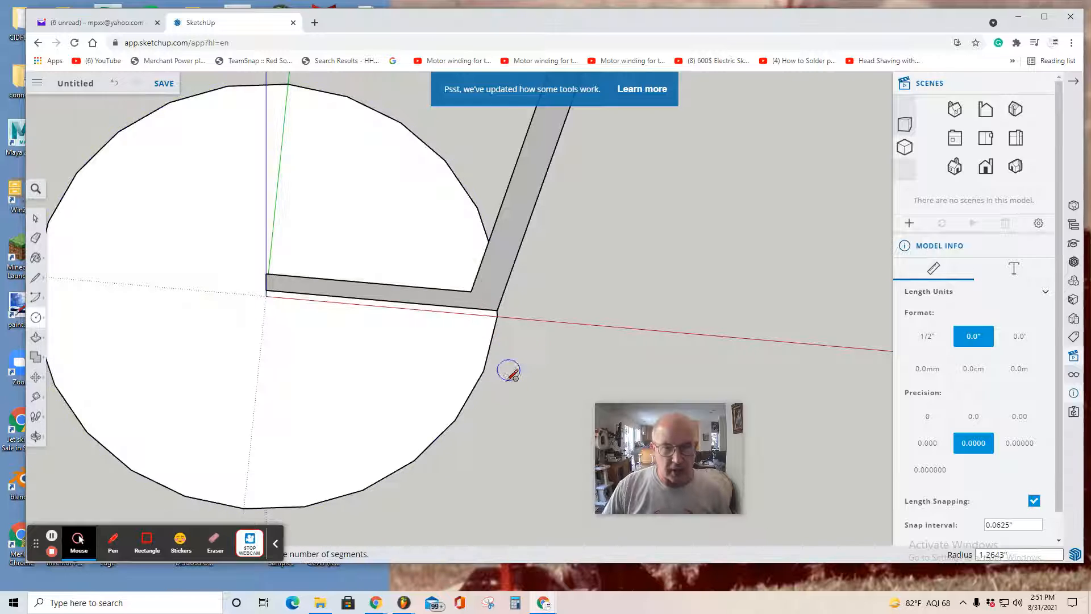
- Sweep the glass profile fully around the circle's edge with Follow Me
left_click(36, 436)
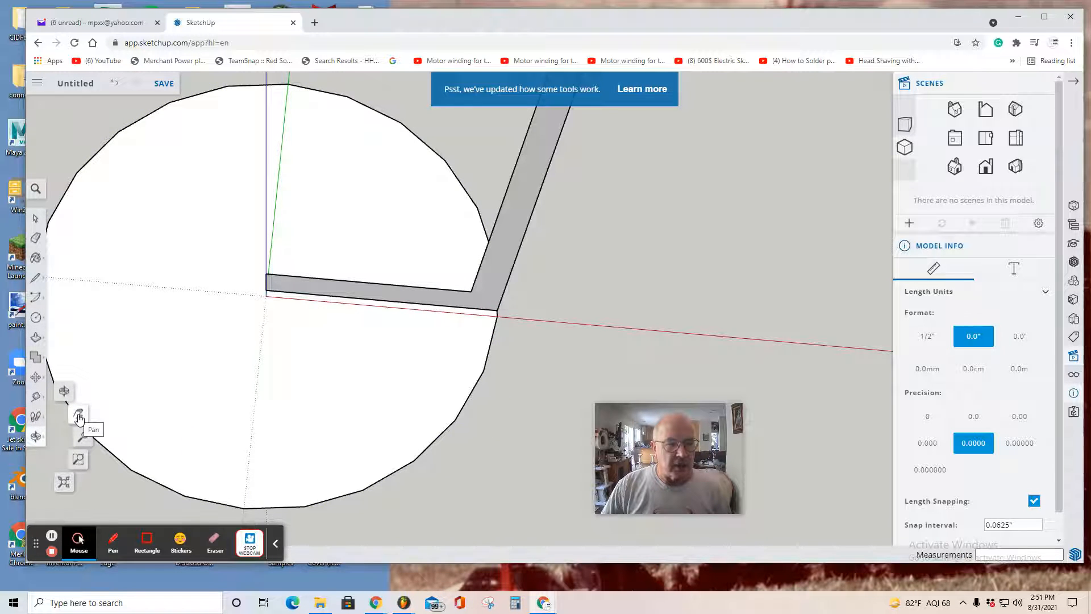
left_click(64, 391)
mouse_move(431, 449)
left_mouse_down()
mouse_move(451, 409)
mouse_move(418, 282)
mouse_move(511, 316)
left_mouse_up()
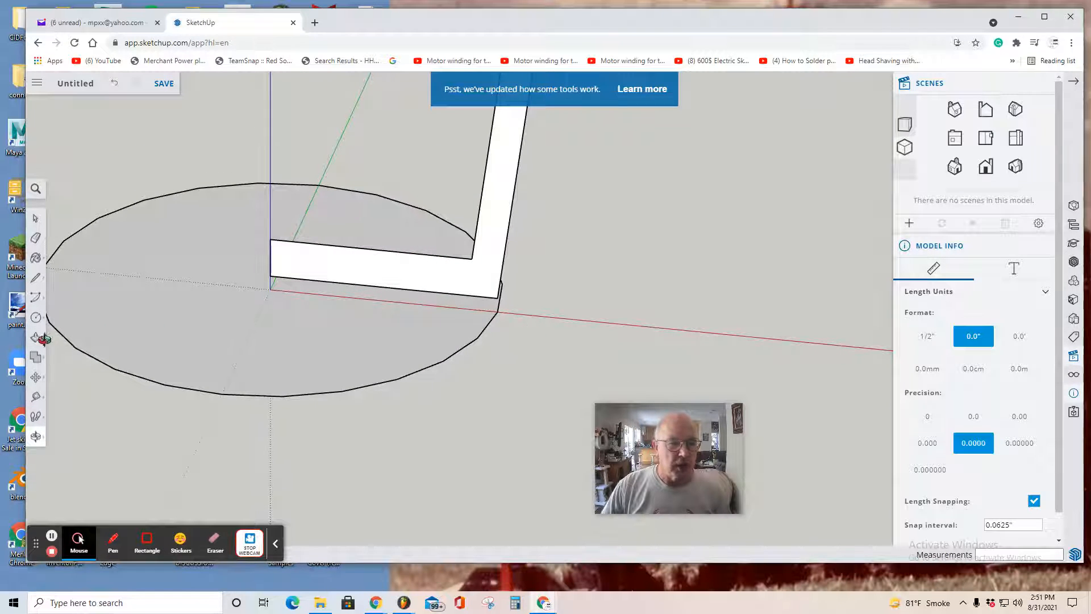
left_click(36, 339)
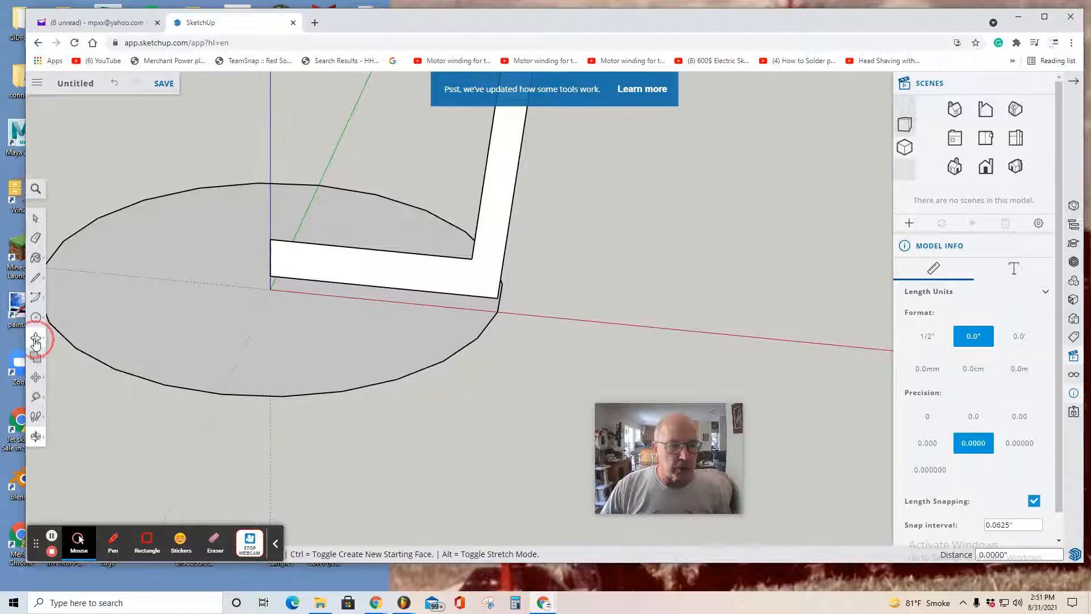
left_click(71, 339)
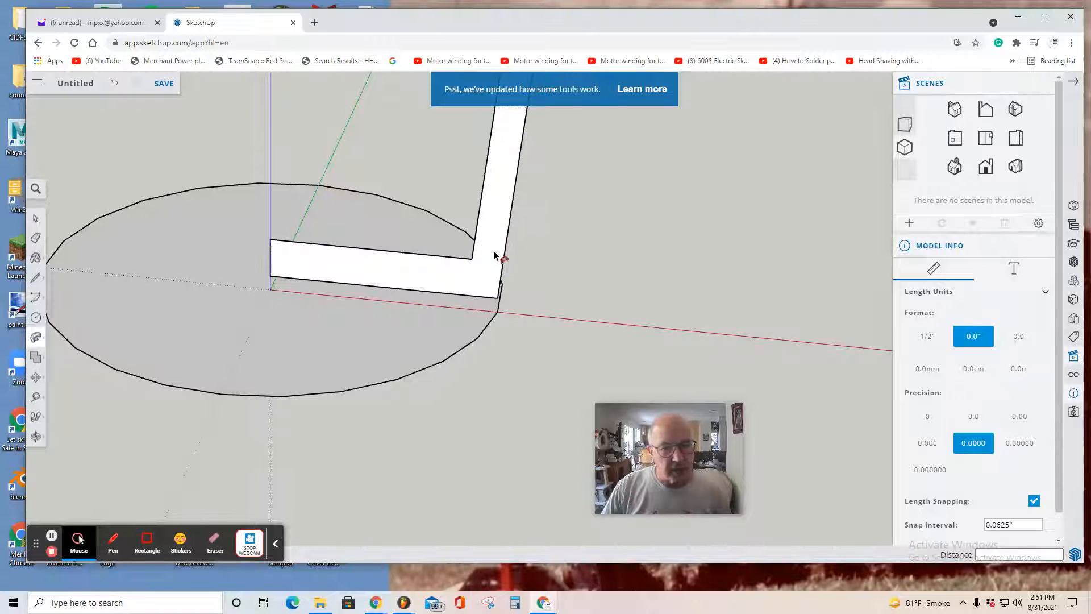
left_click(494, 224)
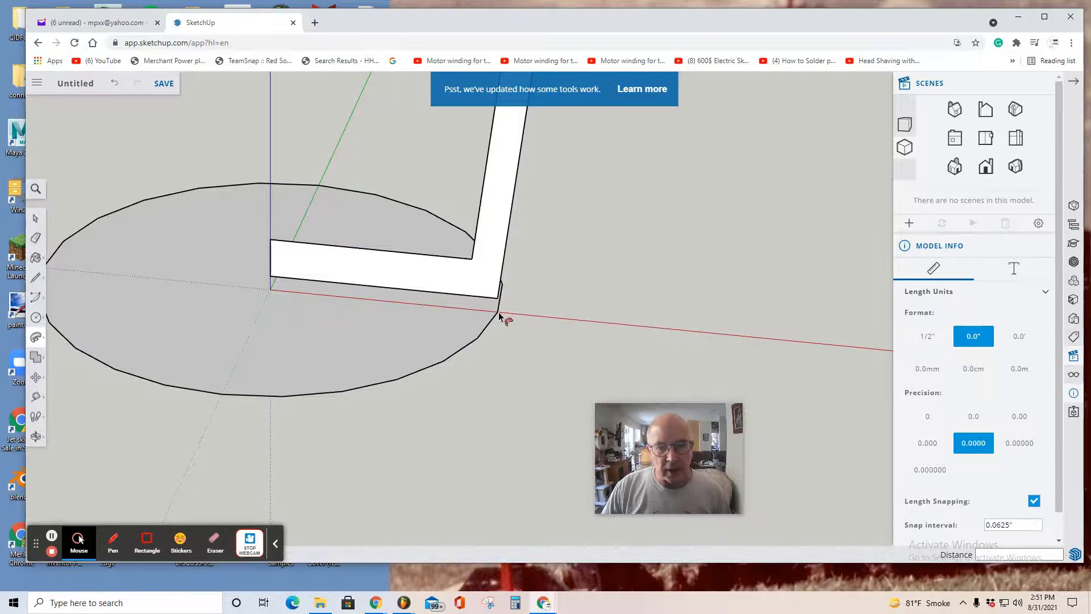
left_click(494, 241)
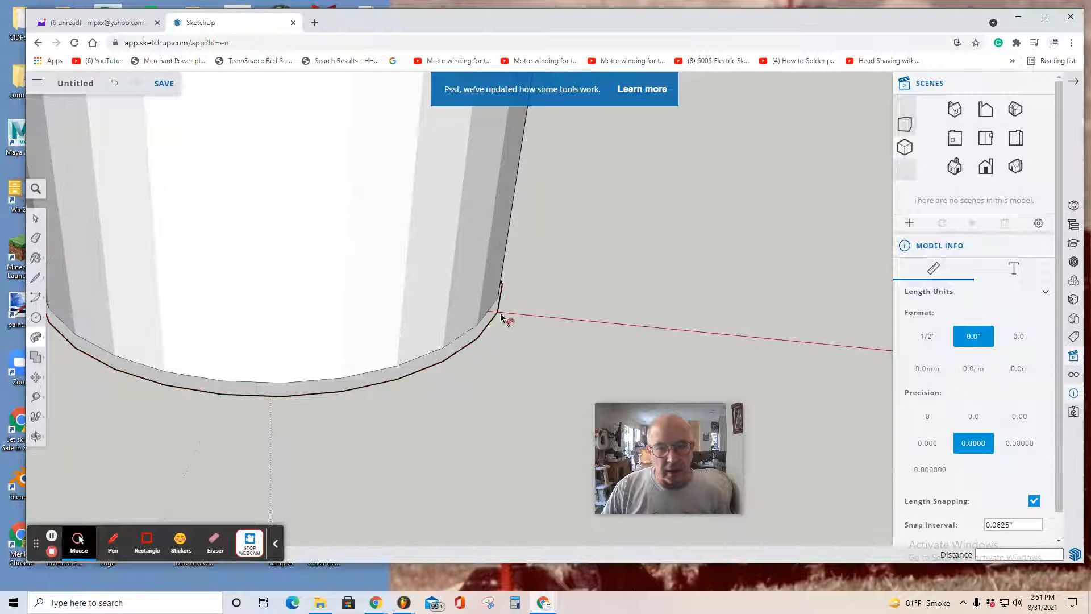
scroll(498, 313, "up", 3)
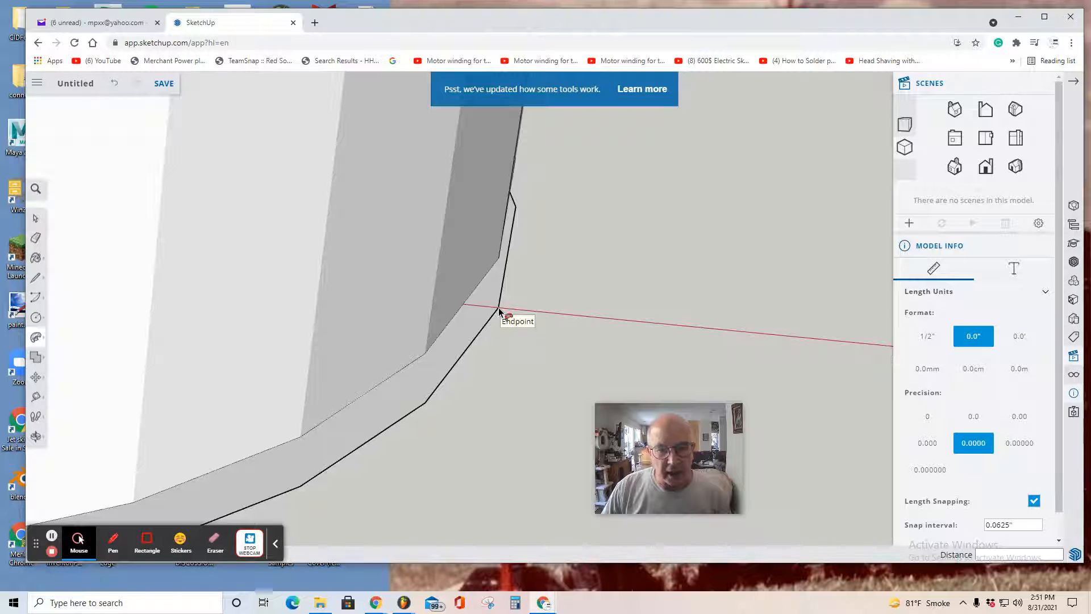
left_click(498, 311)
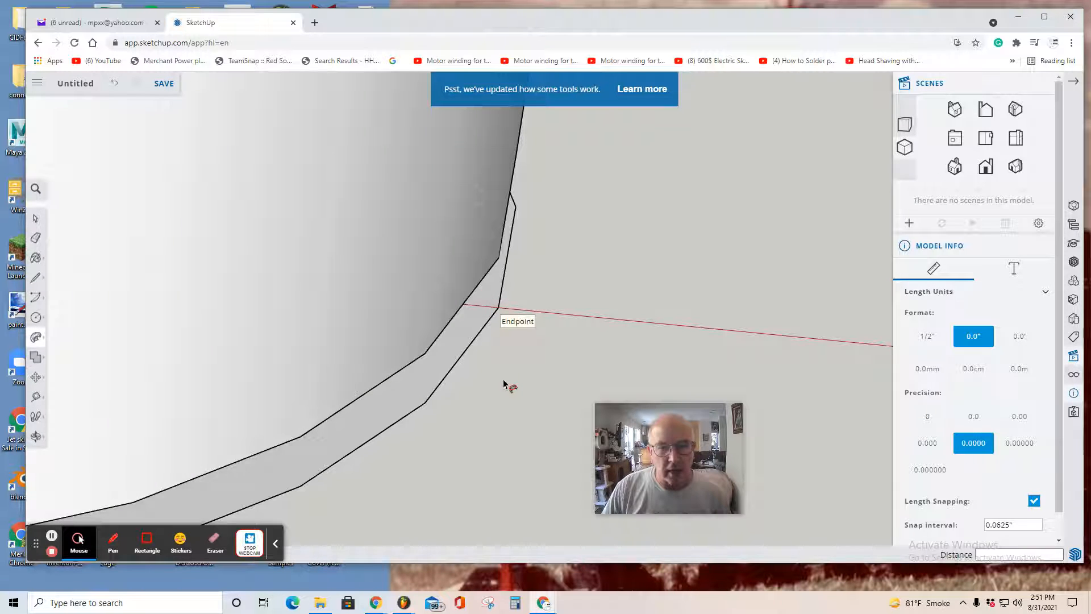
- Examine the whole revolved glass from farther away and from a lower side angle
scroll(503, 384, "down", 6)
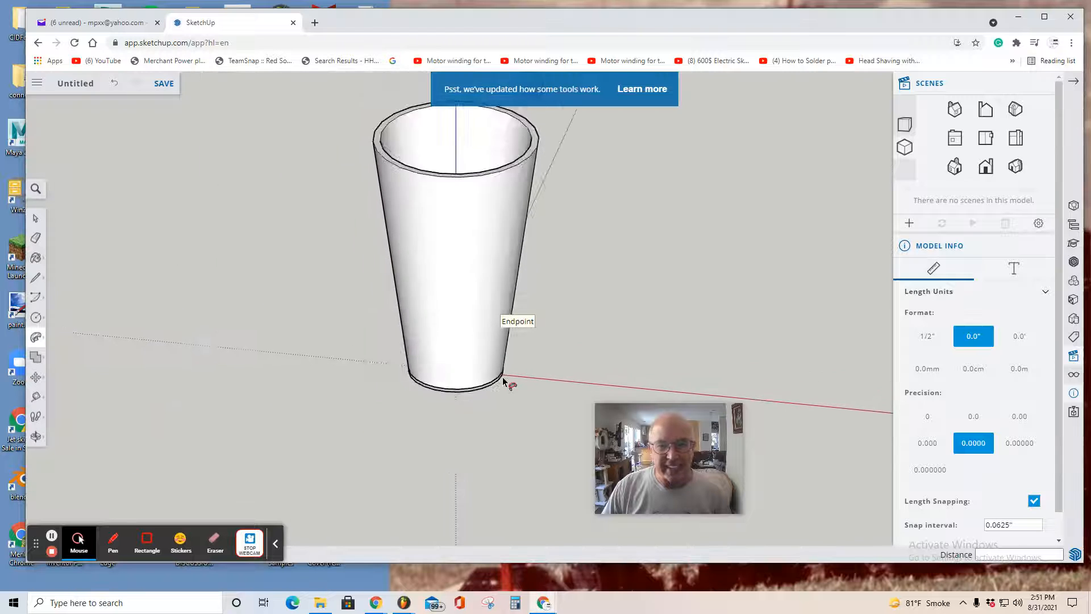
scroll(503, 384, "down", 2)
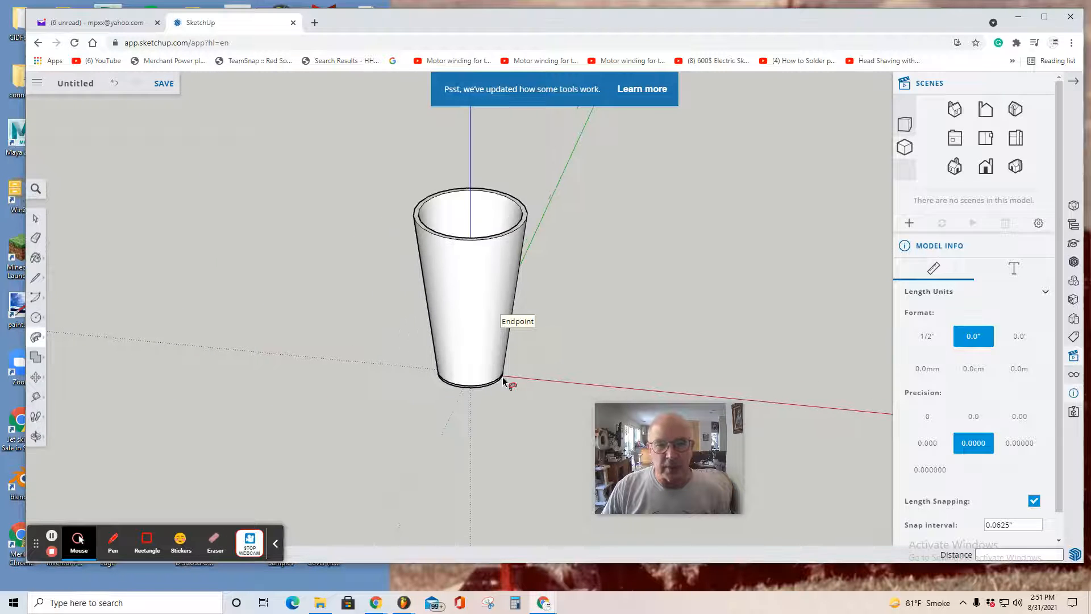
left_click(35, 442)
left_click(66, 390)
left_click_drag(278, 390, 270, 273)
left_click_drag(721, 270, 674, 295)
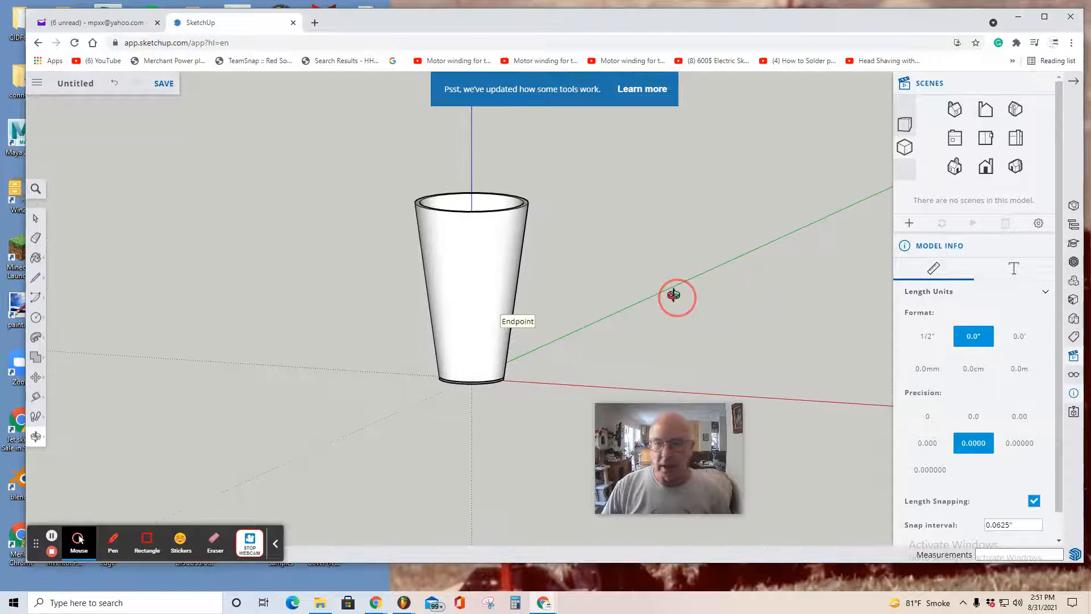
- Paint the glass's outer wall with the translucent blue material from the Glass and Mirrors collection
left_click(1072, 301)
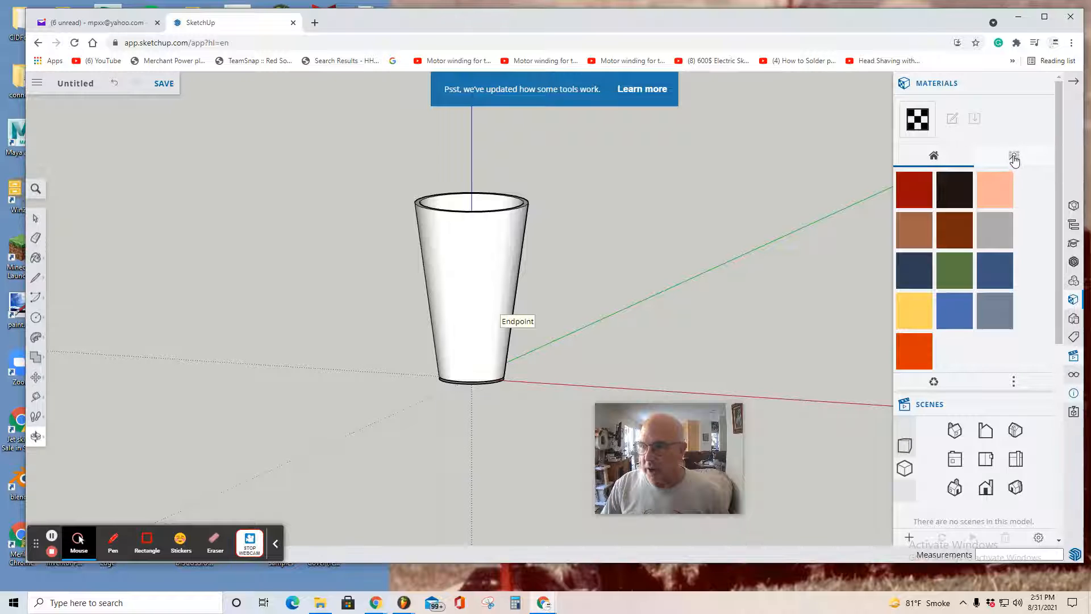
left_click(1014, 161)
scroll(977, 330, "down", 2)
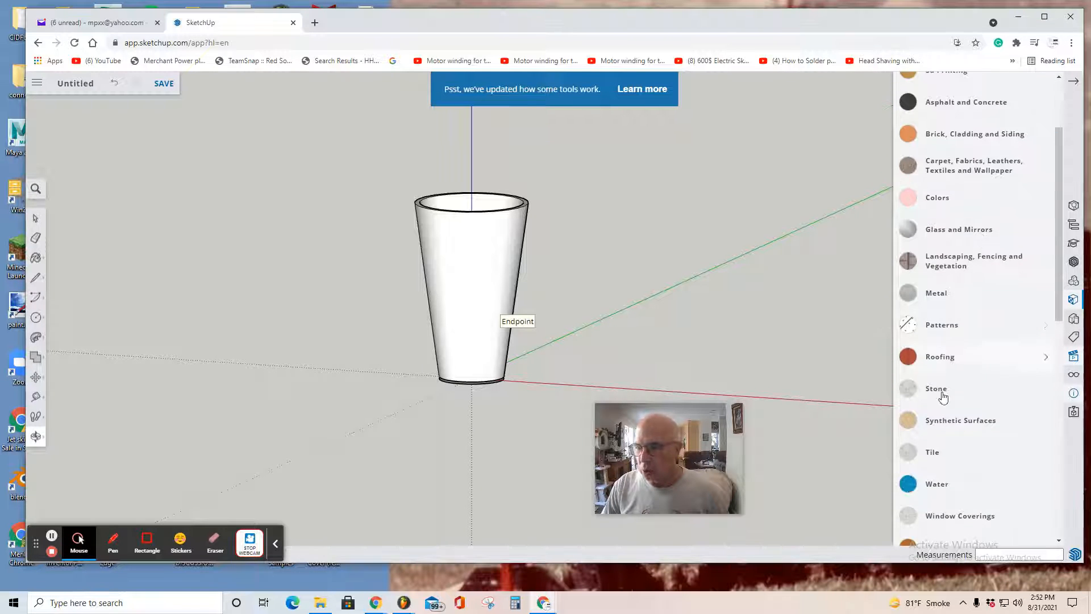
scroll(943, 395, "down", 2)
scroll(920, 235, "up", 2)
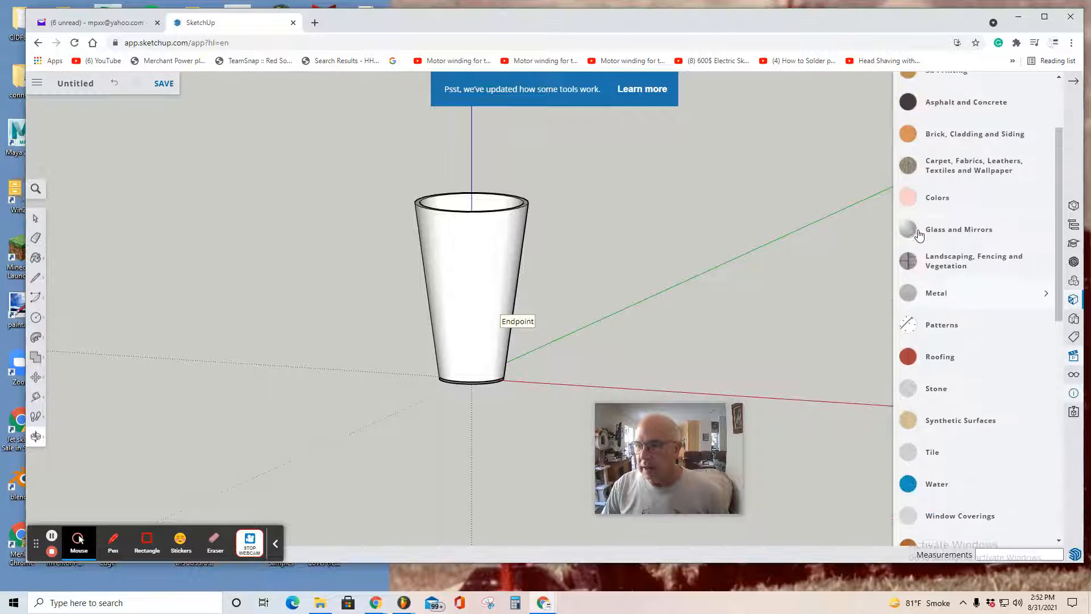
left_click(952, 229)
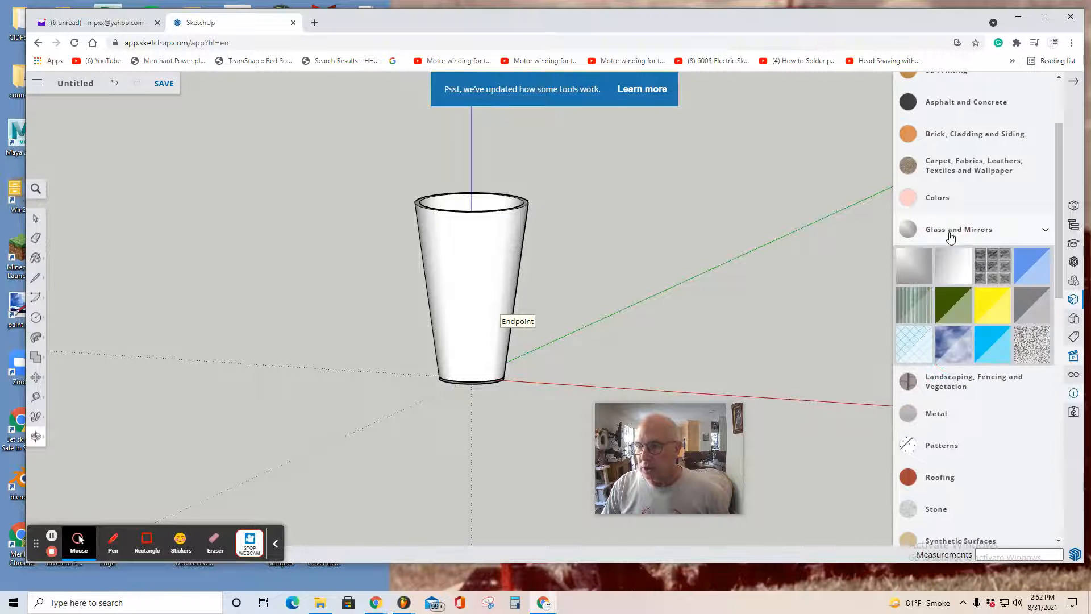
left_click(1029, 272)
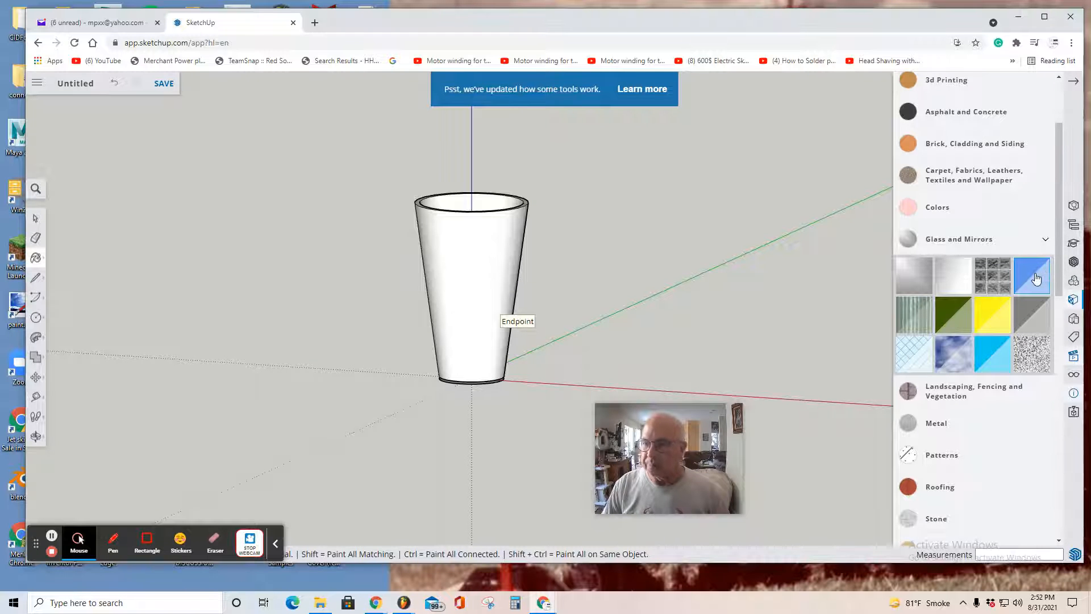
left_click(493, 275)
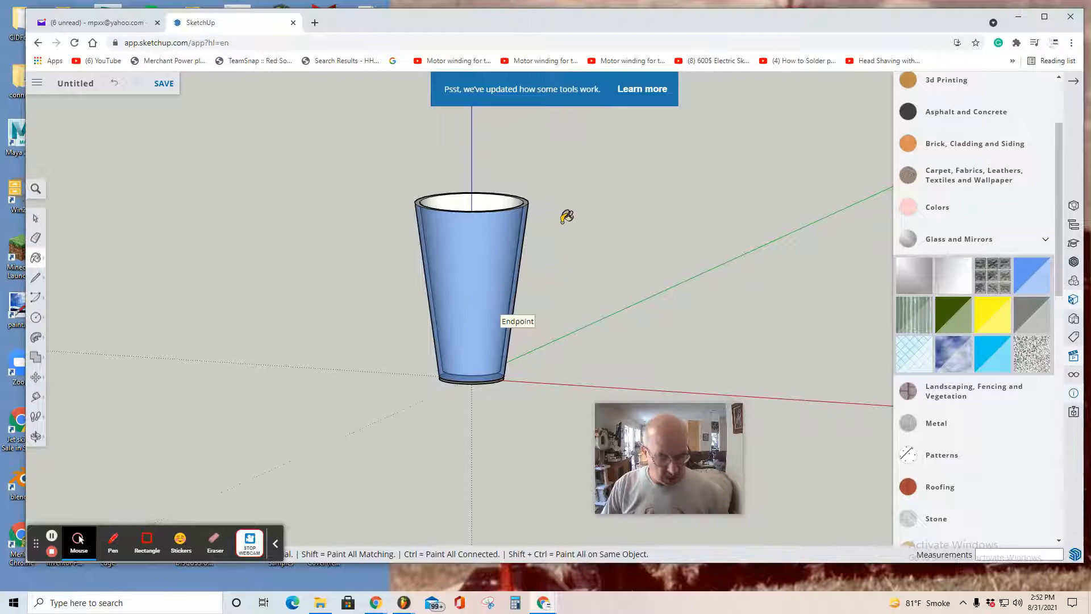
- Paint the glass's inner wall and top rim with the same translucent blue material
left_click(36, 436)
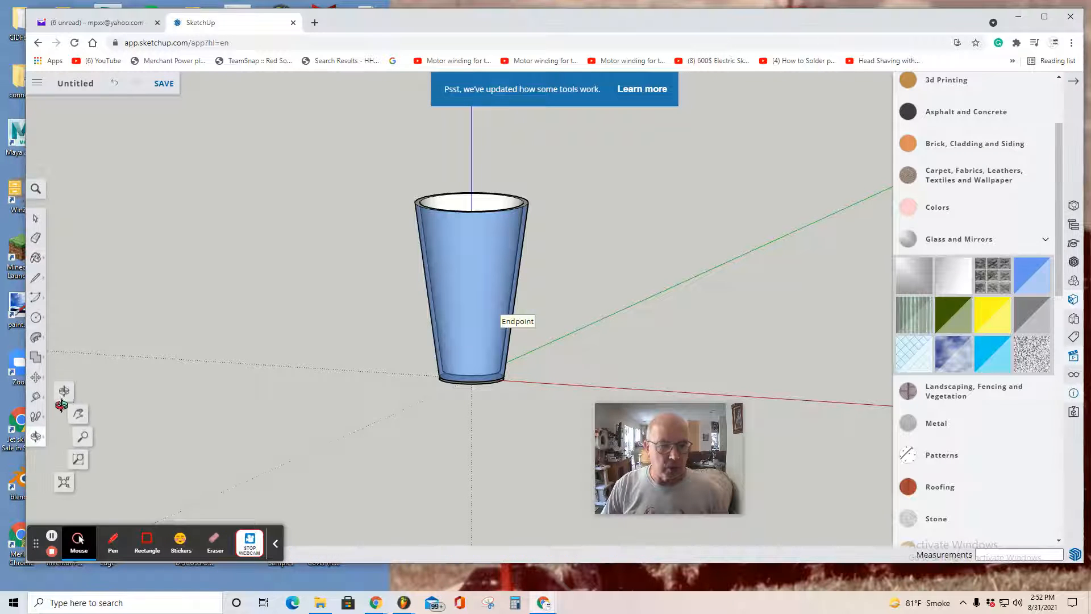
left_click(64, 392)
left_click_drag(650, 338, 632, 369)
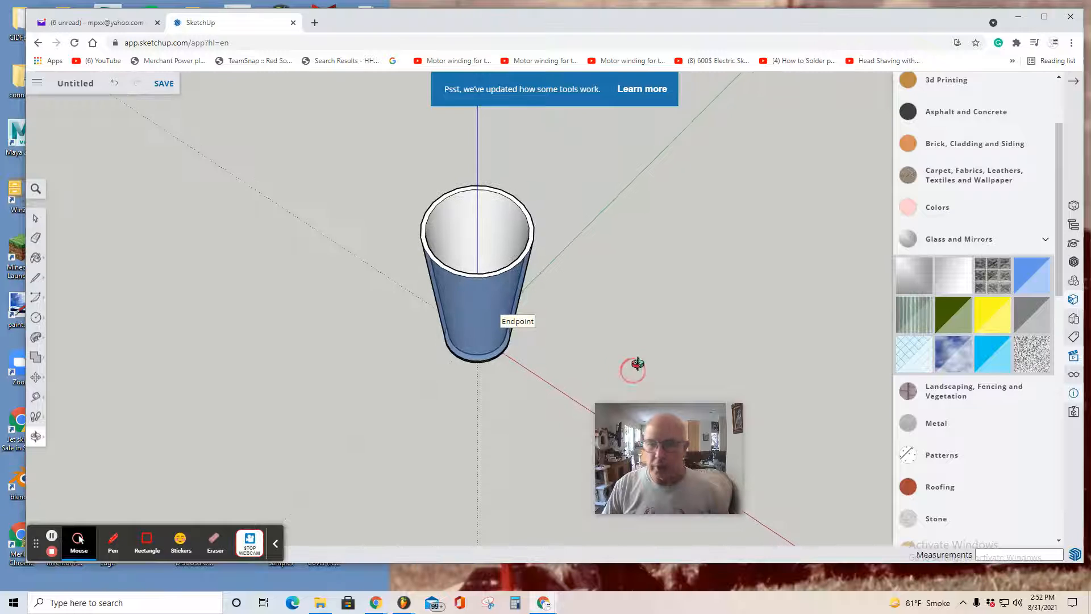
left_click(1031, 286)
left_click(509, 232)
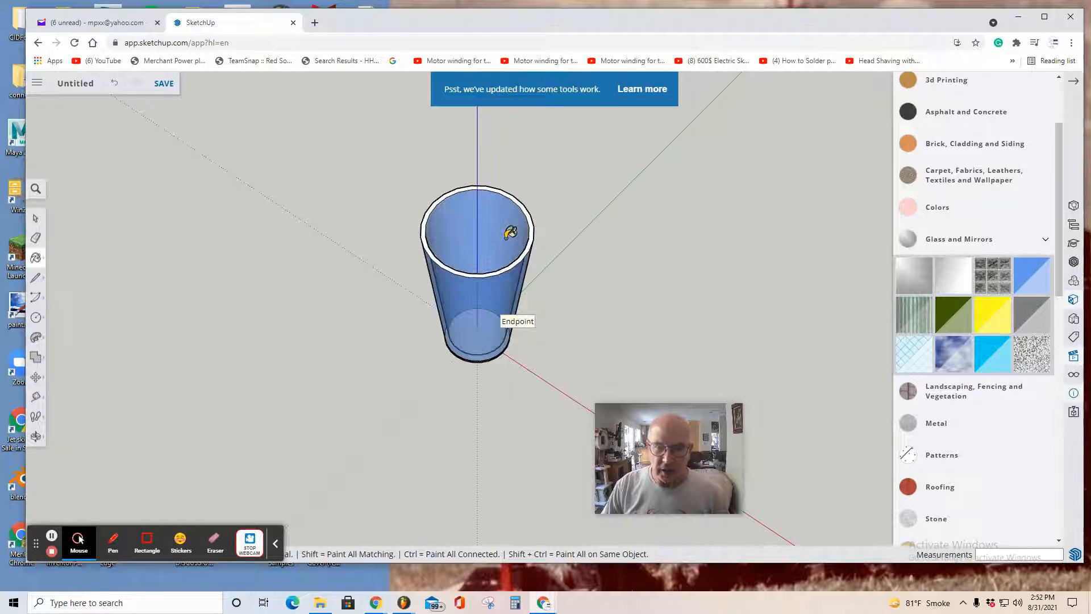
left_click(534, 228)
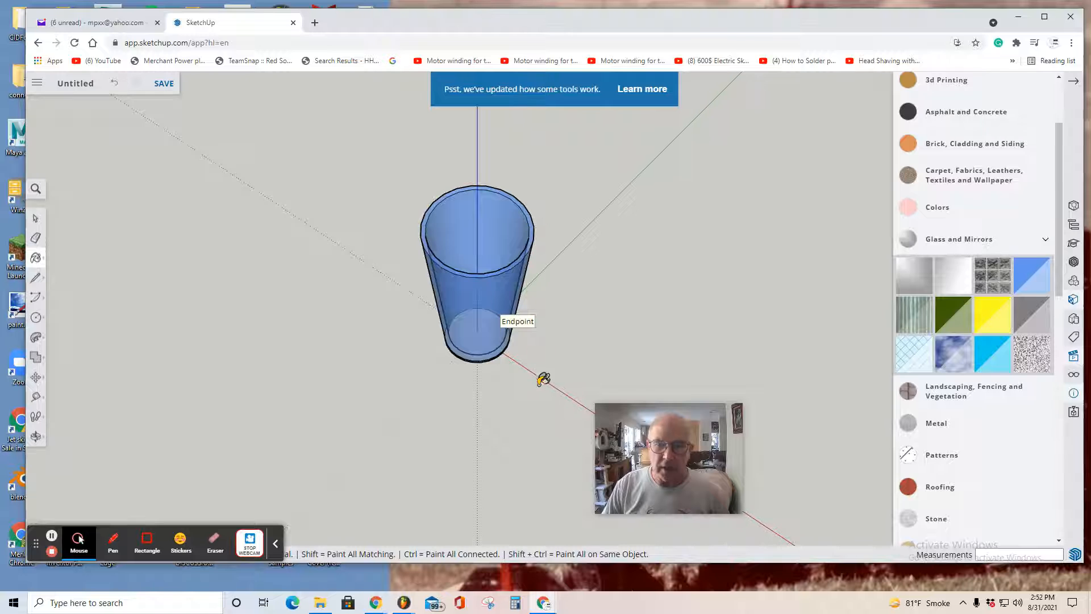
- Delete the leftover Follow Me path circle beneath the base of the glass
left_click(35, 437)
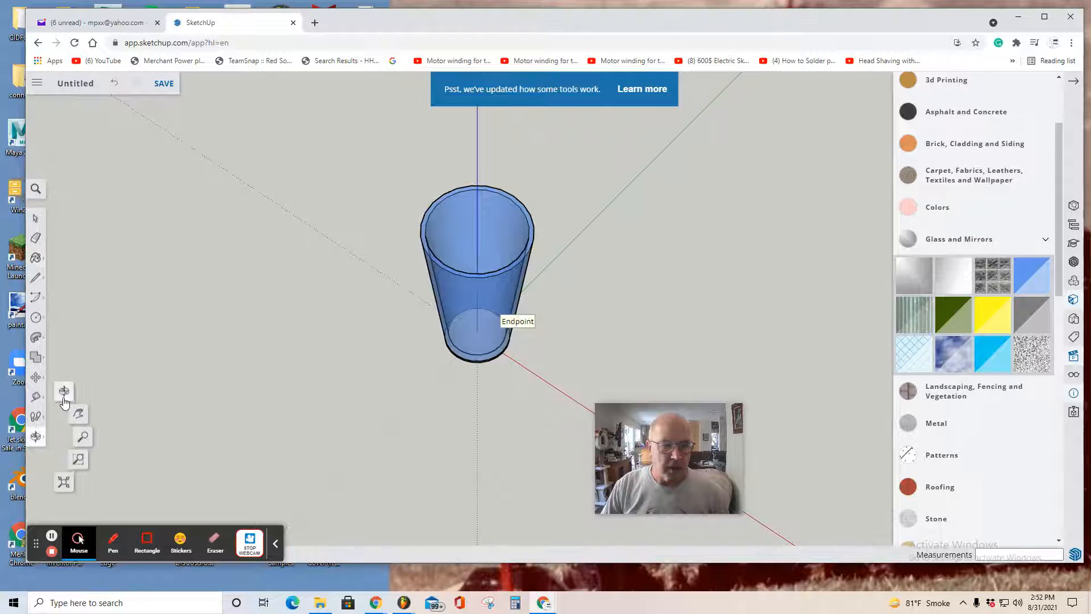
mouse_move(220, 421)
left_mouse_down()
mouse_move(250, 196)
mouse_move(261, 287)
left_mouse_up()
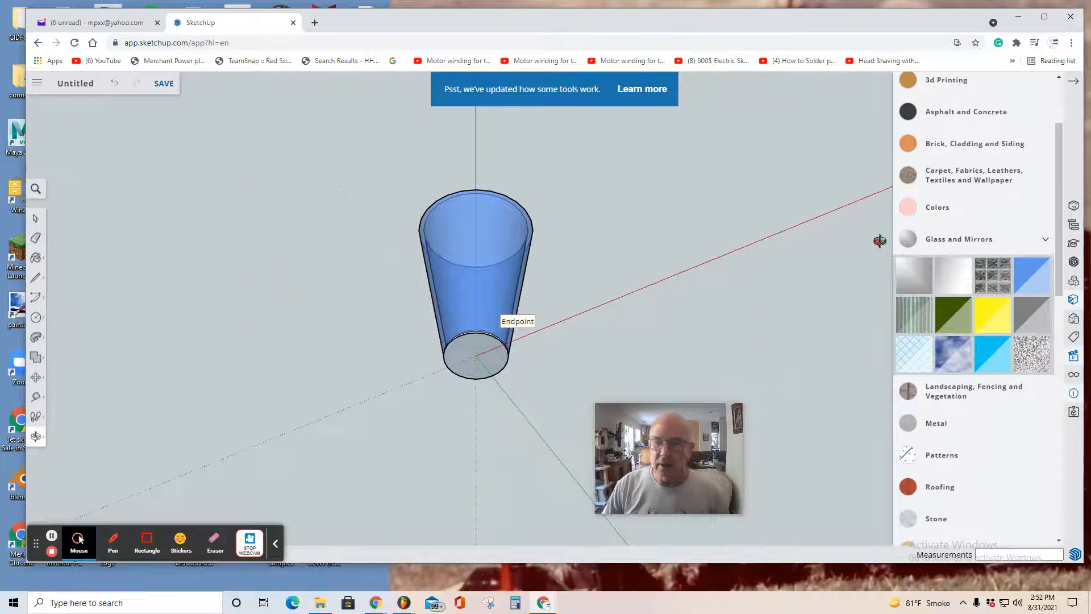
left_click(1033, 275)
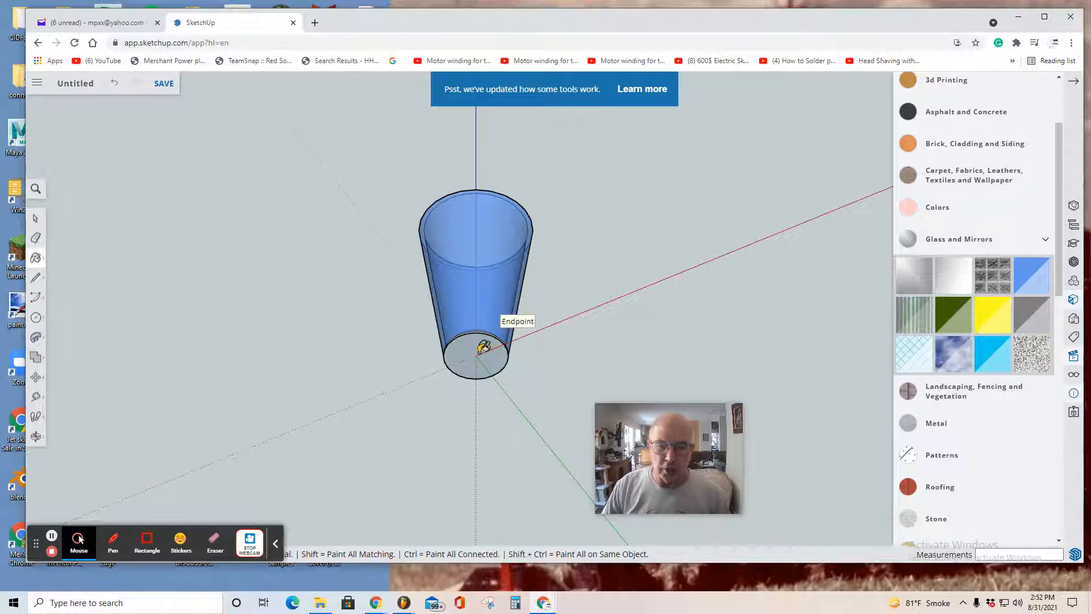
left_click(36, 220)
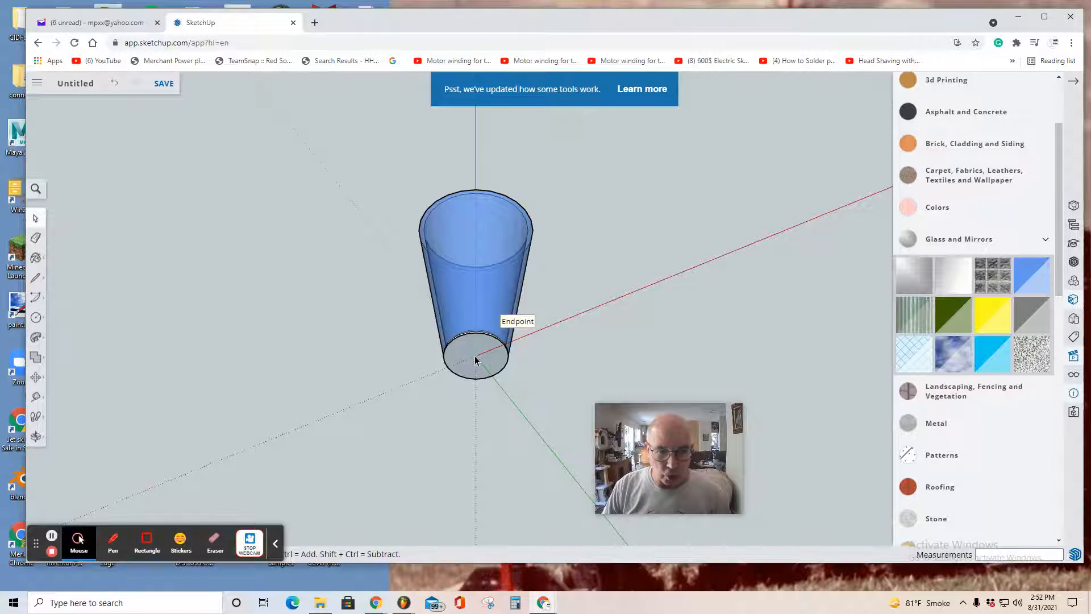
scroll(487, 392, "up", 3)
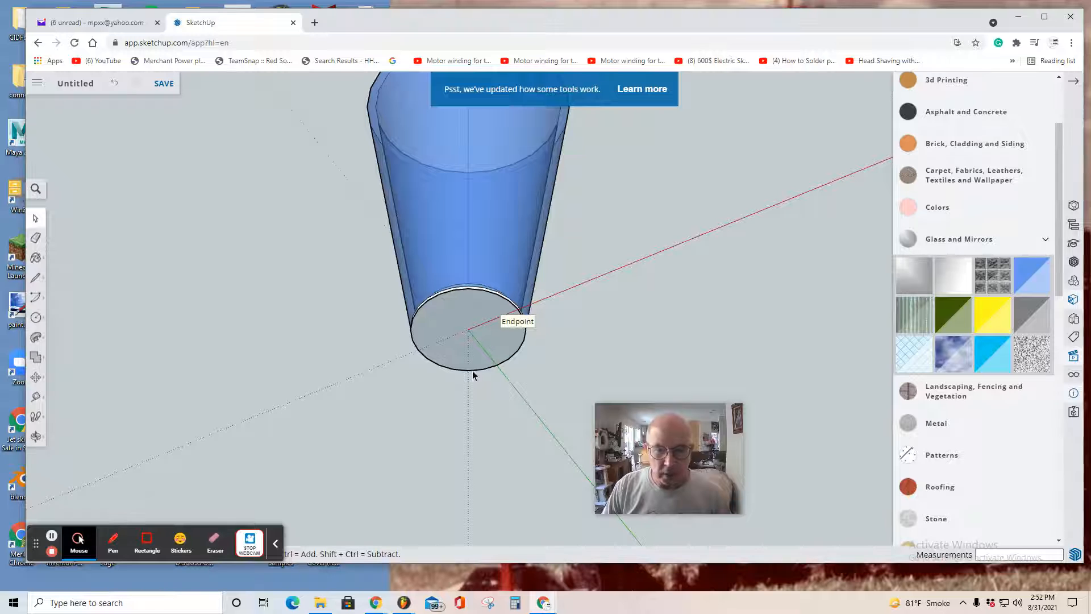
left_click(472, 370)
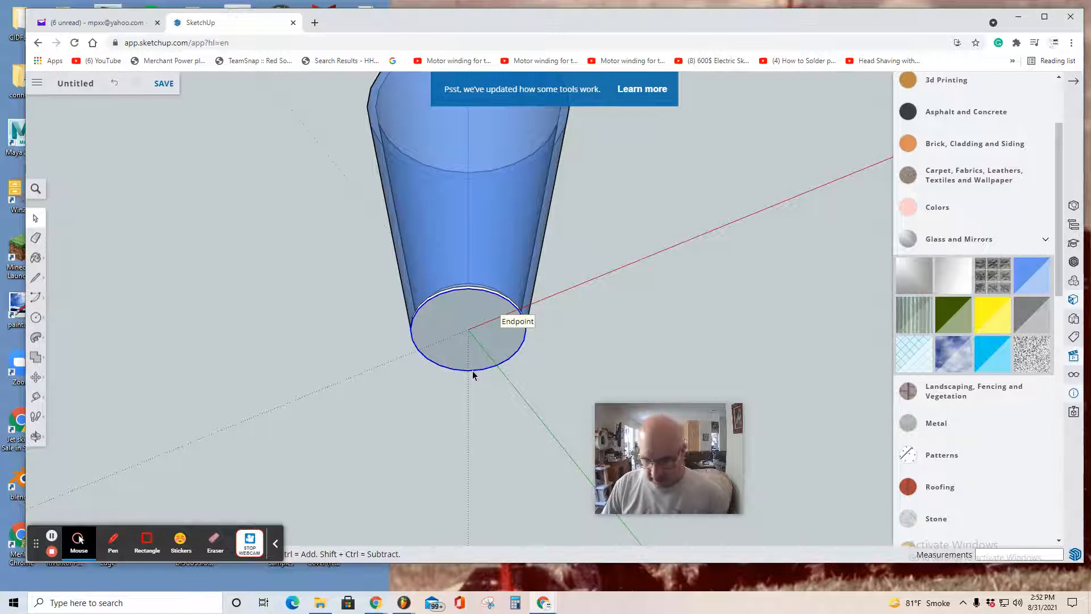
key("Delete")
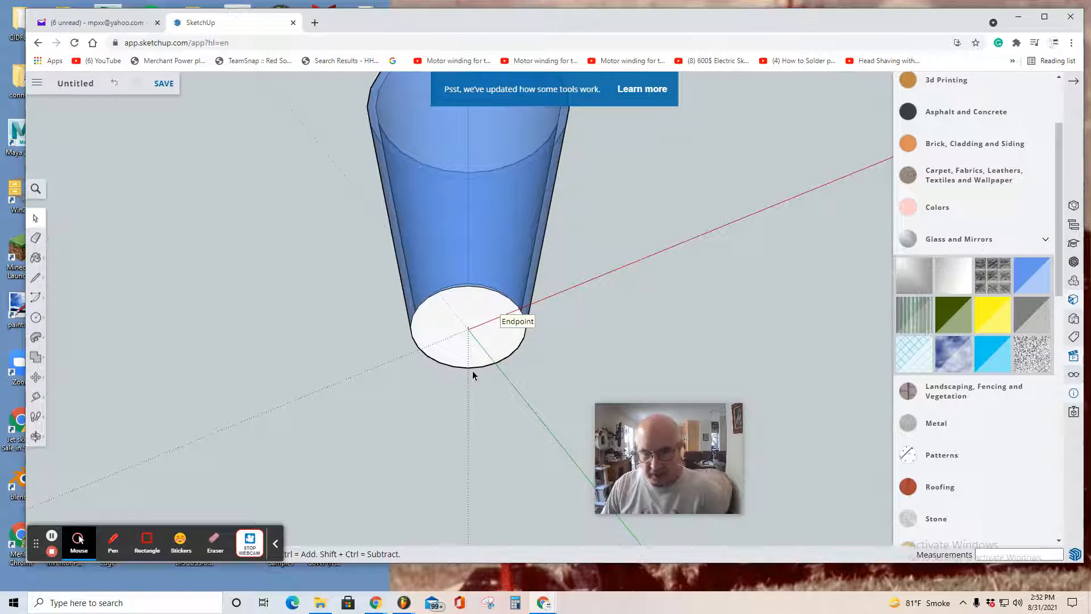
- Paint the underside of the base and the inner floor of the glass with the translucent blue material
left_click(1038, 276)
left_click(485, 315)
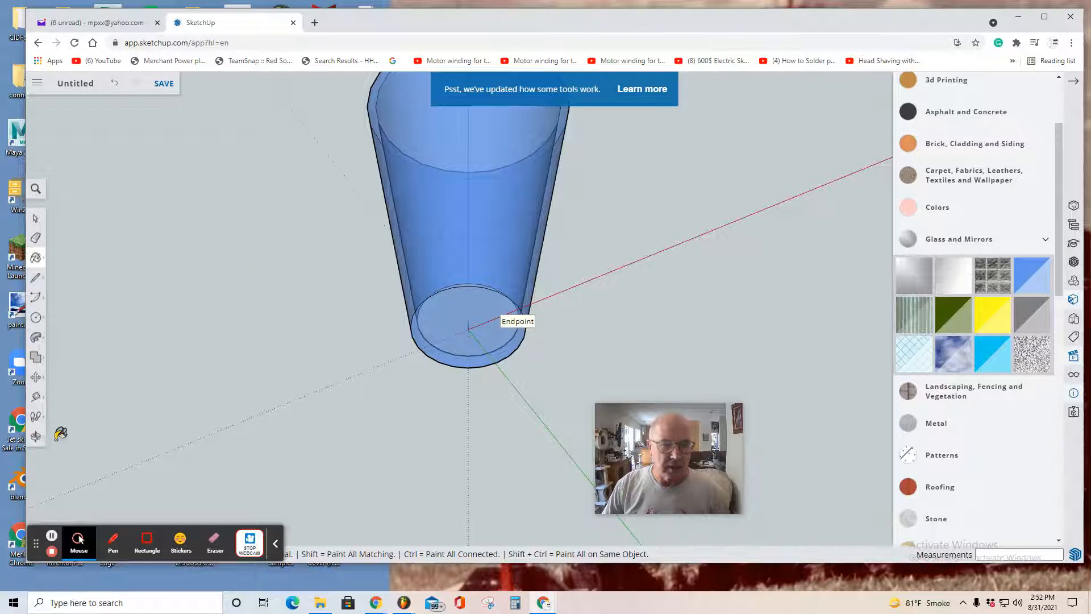
left_click(35, 436)
left_click(70, 403)
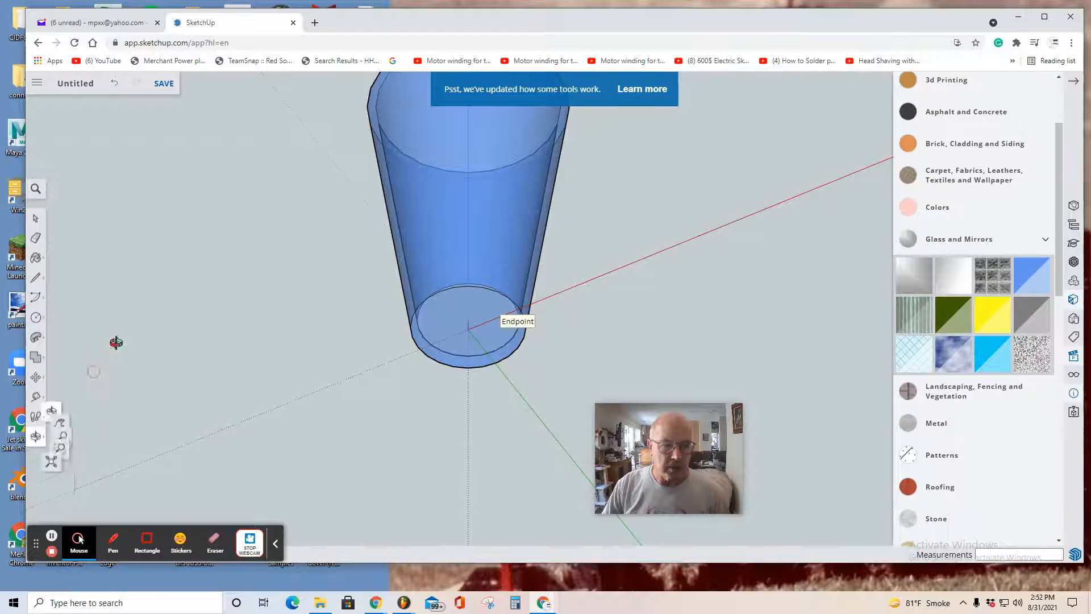
left_click_drag(179, 487, 262, 441)
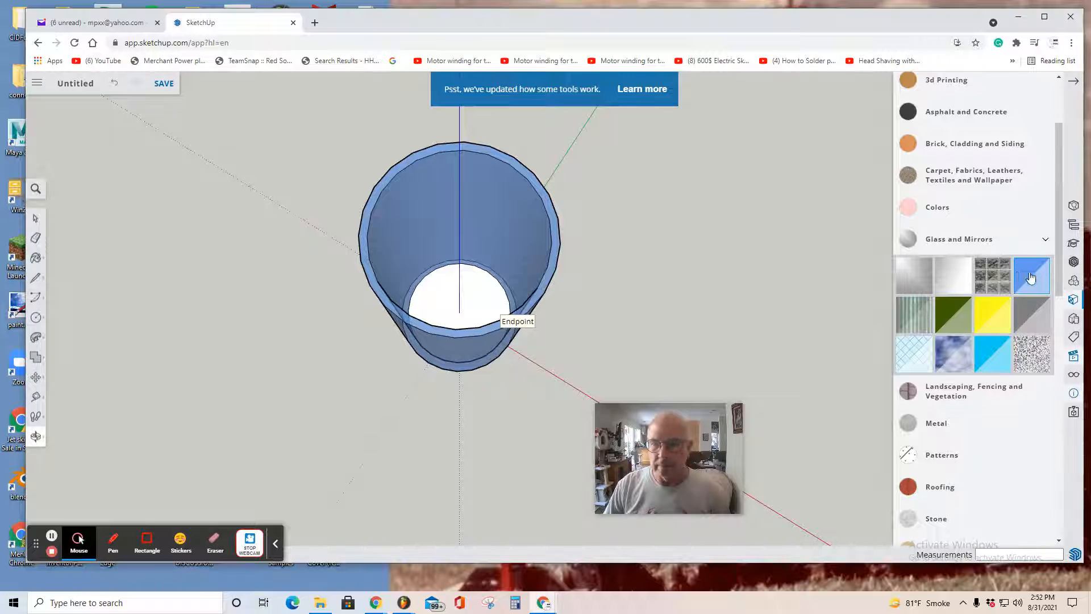
key("b")
left_click(435, 291)
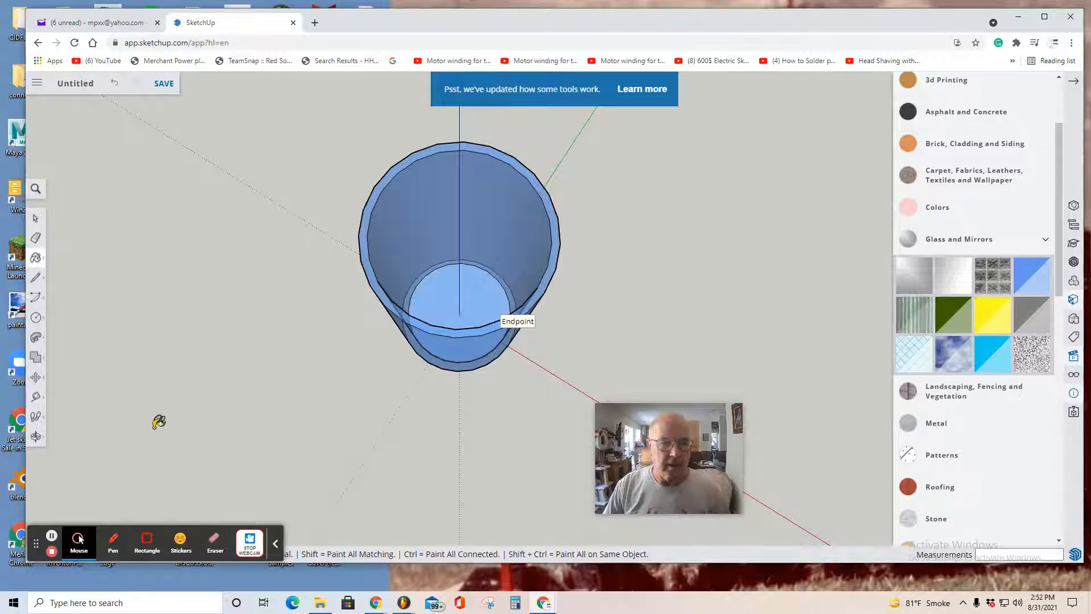
- Examine the fully painted glass at an angle, and show it small in the standard front view
left_click(35, 436)
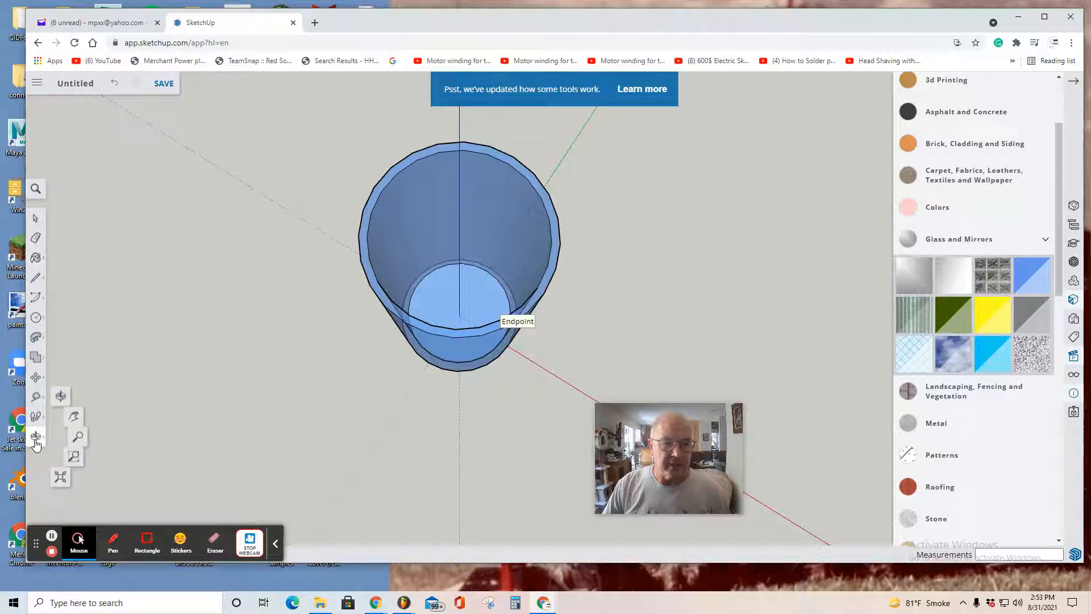
left_click(64, 390)
left_click_drag(211, 370, 588, 246)
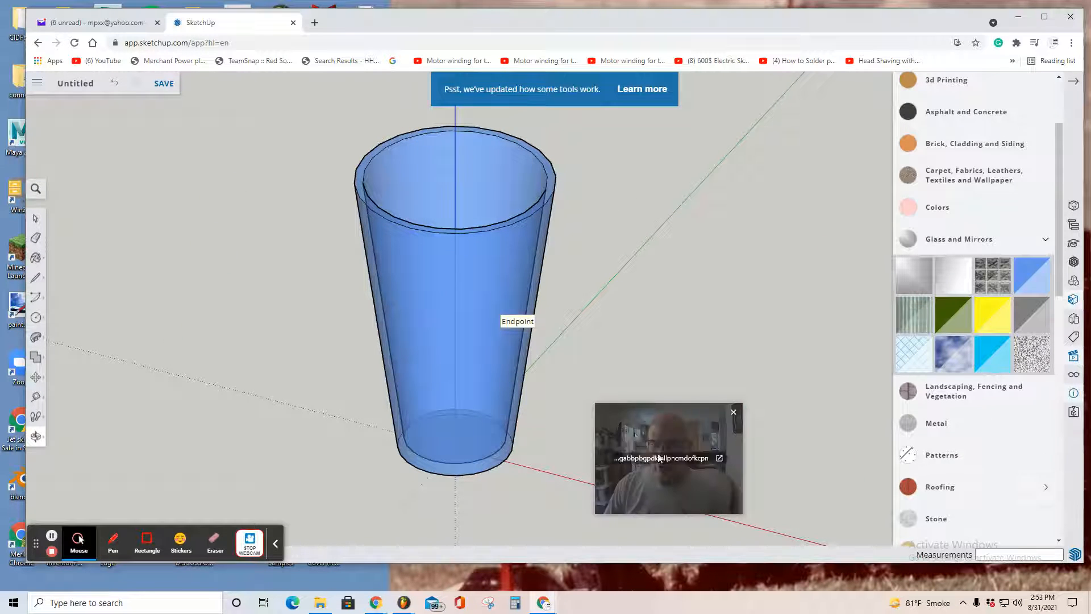
left_click(1073, 81)
left_click(1074, 356)
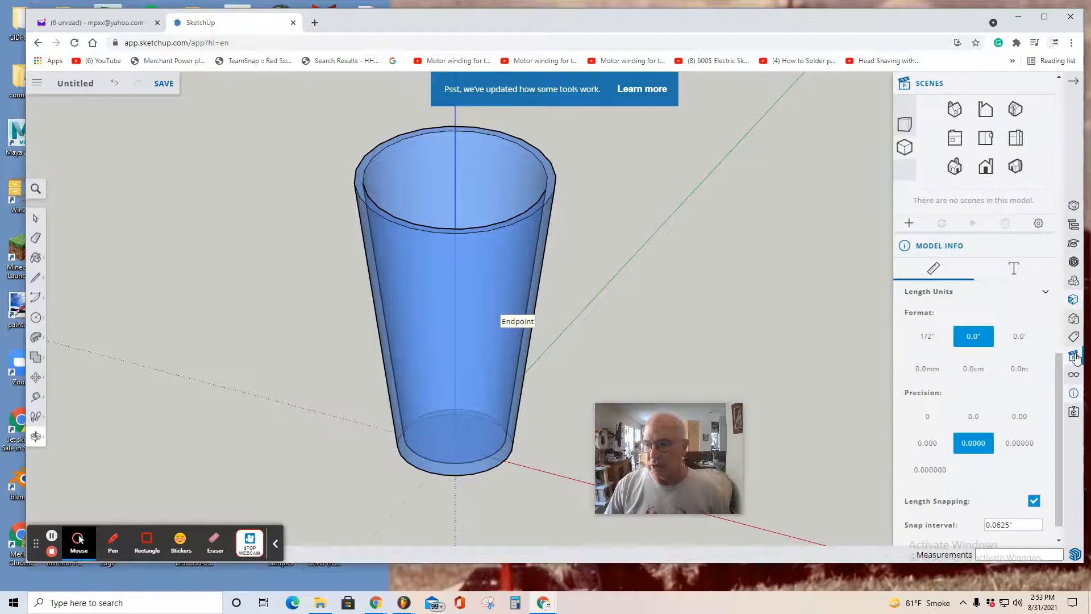
left_click(985, 167)
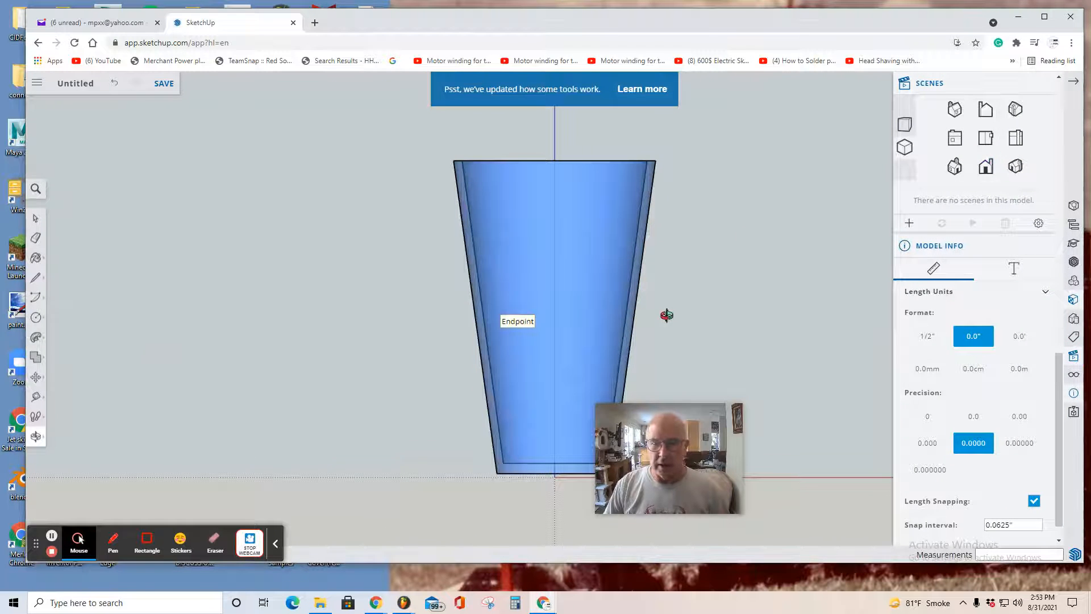
scroll(666, 314, "down", 4)
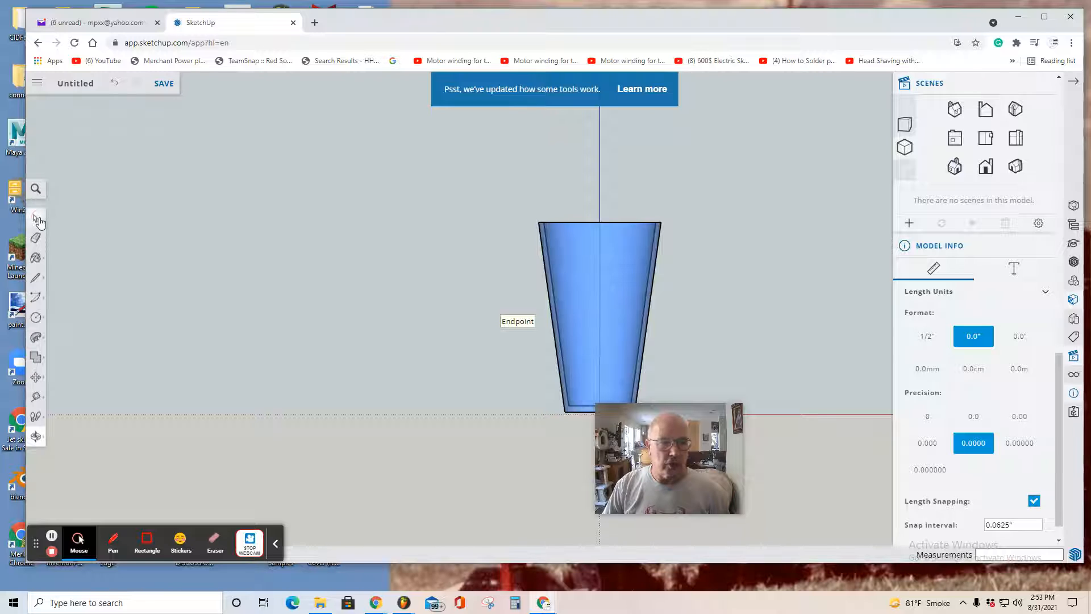
left_click(38, 219)
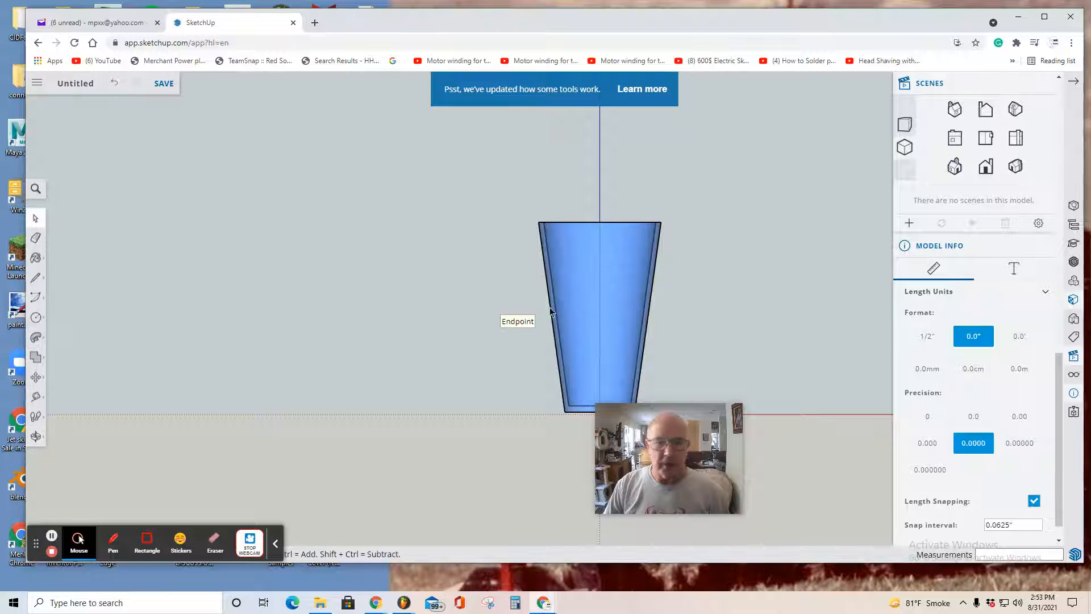
right_click(578, 287)
left_click_drag(659, 423, 974, 421)
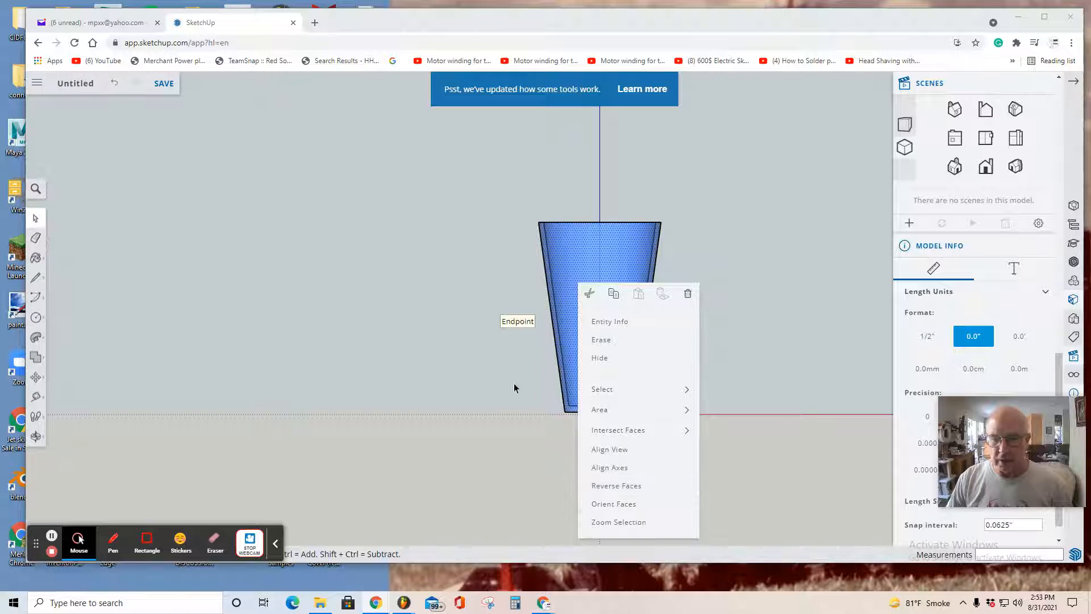
left_click(479, 318)
left_click(37, 218)
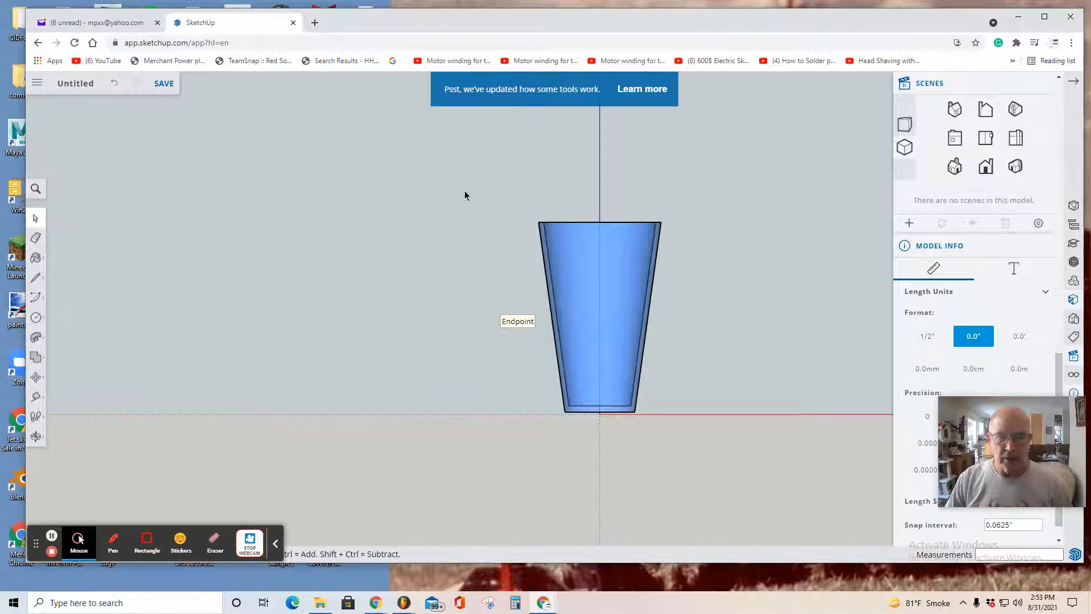
- Make the entire glass a component named "Water glass" with its glue-to alignment set to Any
left_click_drag(458, 182, 703, 441)
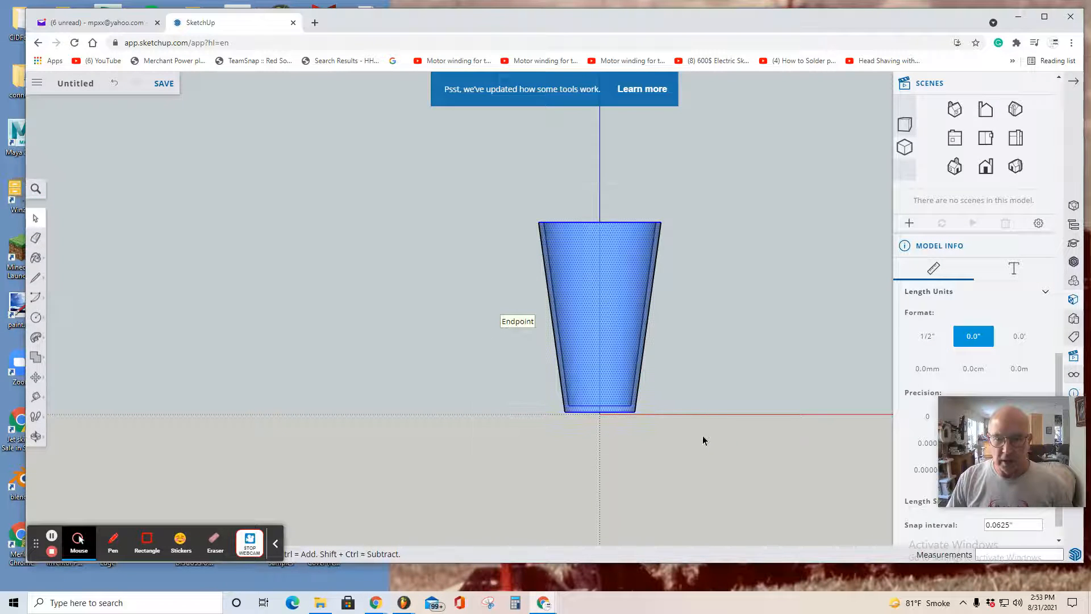
right_click(618, 346)
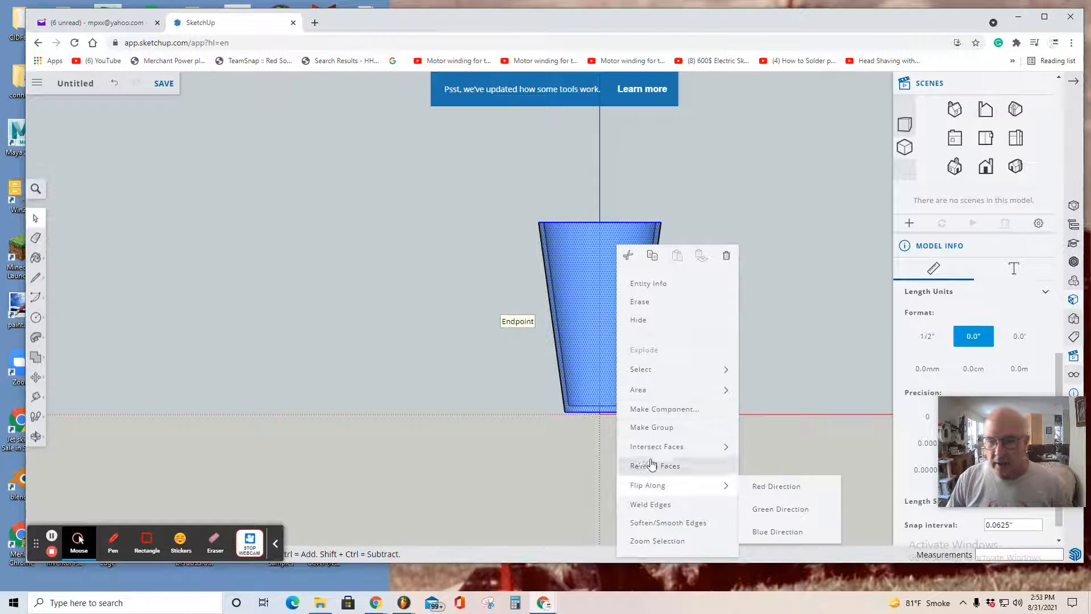
left_click(650, 415)
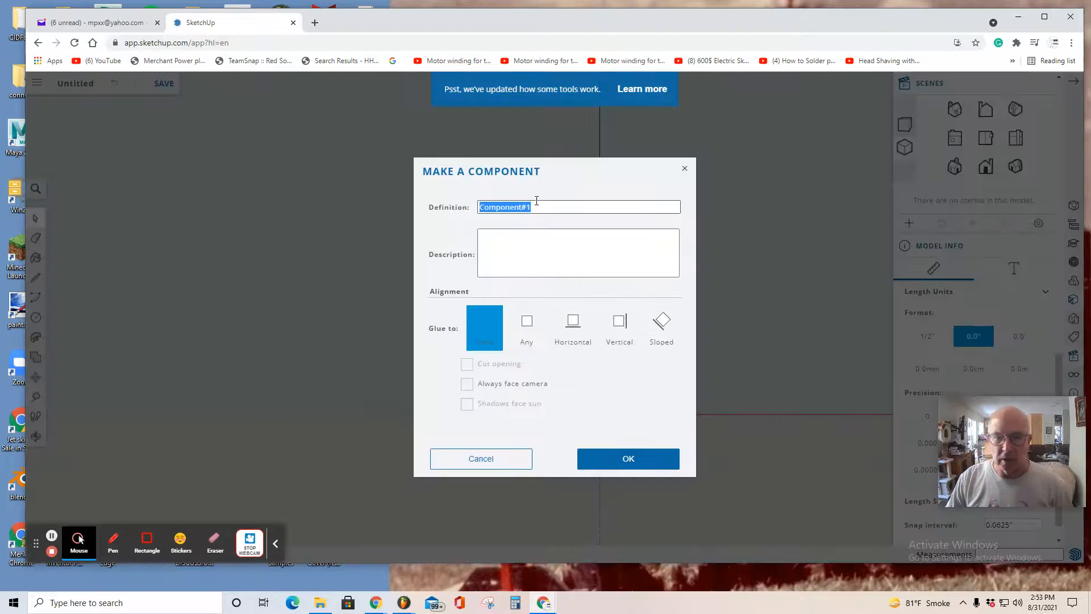
left_click_drag(531, 206, 456, 220)
type("Water glass")
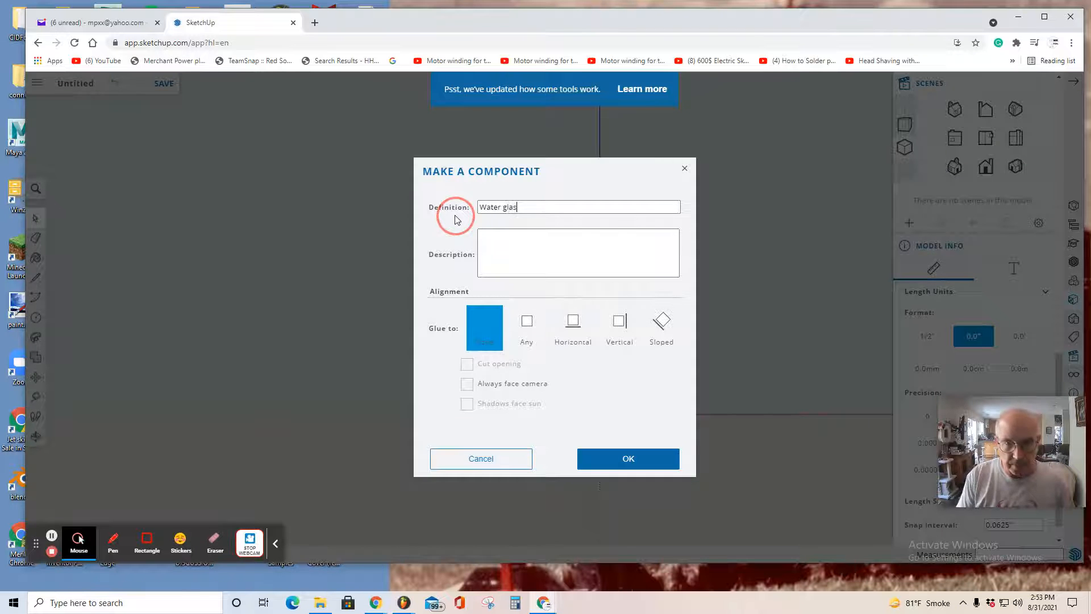
left_click(528, 323)
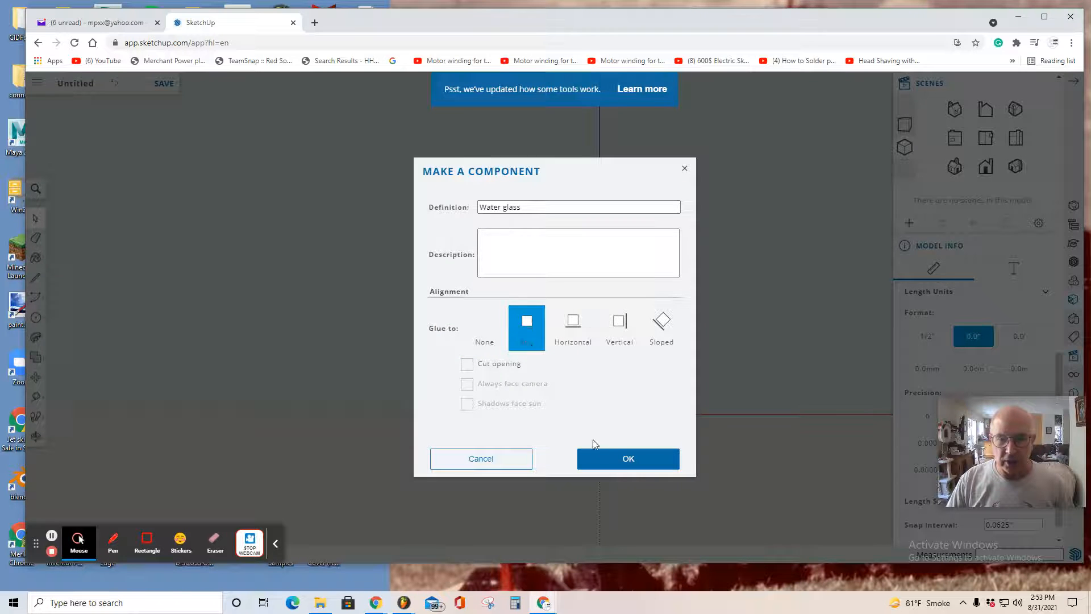
left_click(626, 458)
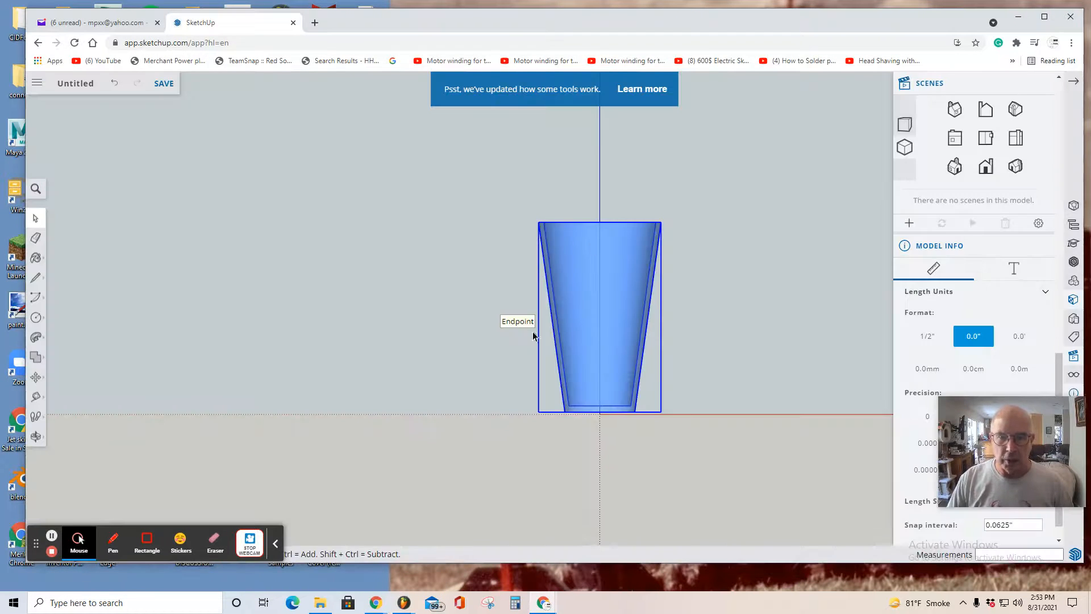
- Paste two copies of the Water glass component in a row along the solid red axis, beside the original glass
scroll(684, 444, "down", 5)
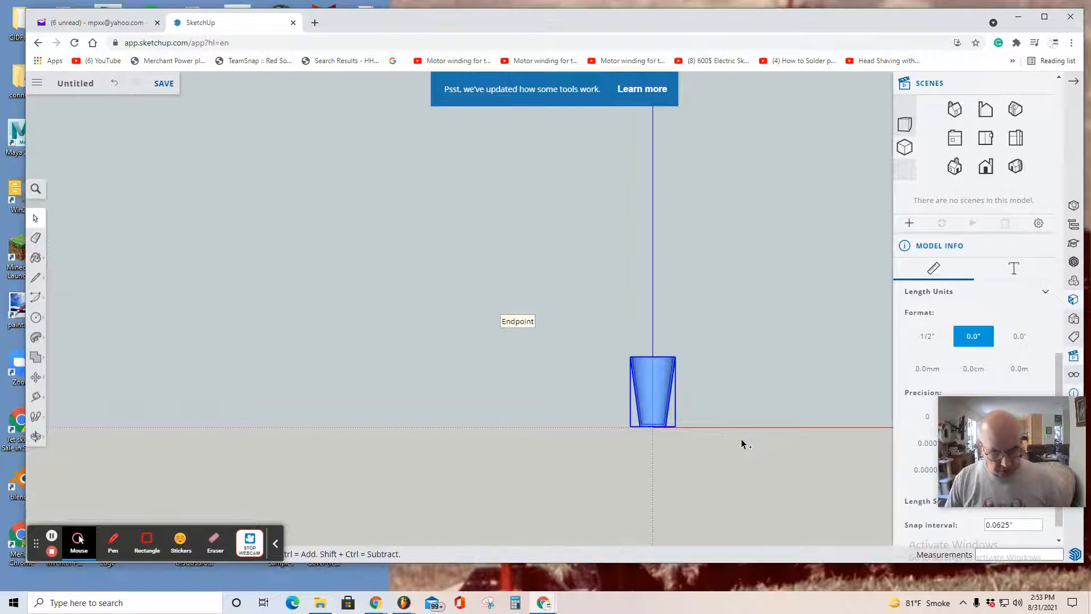
key("ctrl+v")
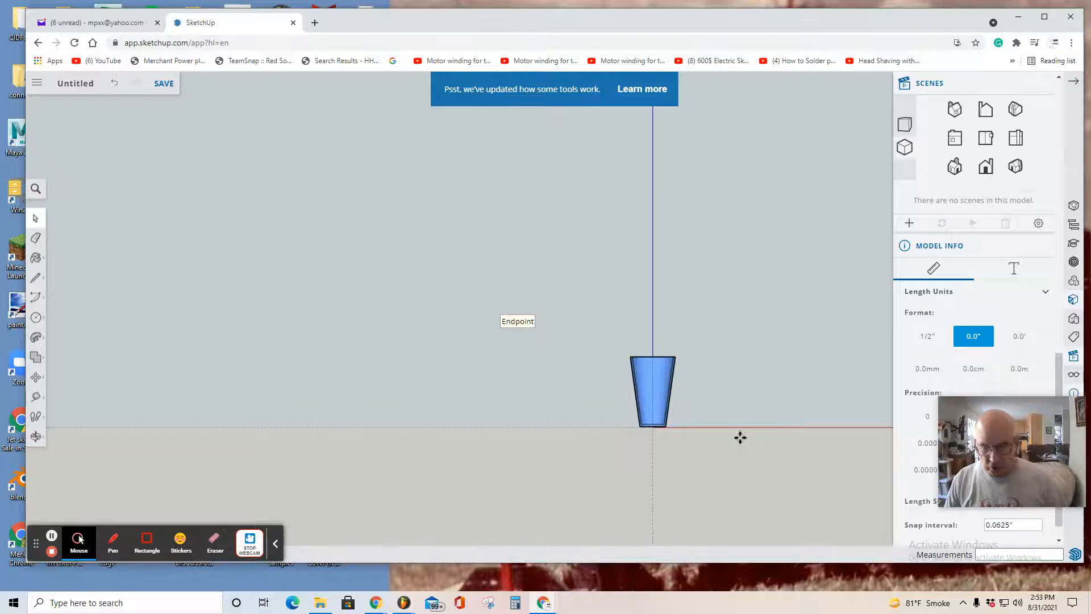
left_click(690, 426)
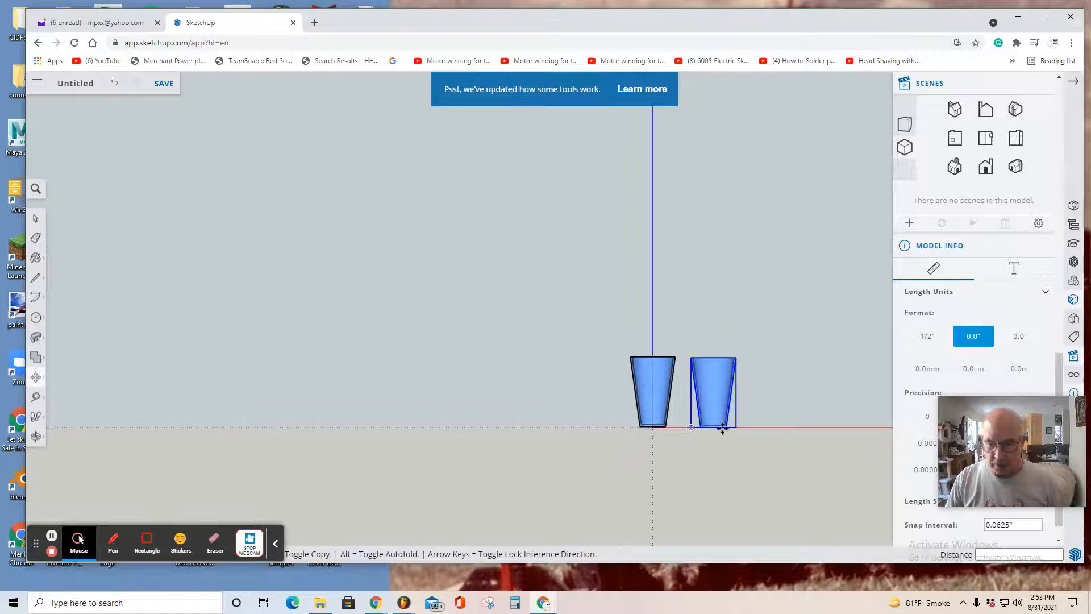
key("ctrl+v")
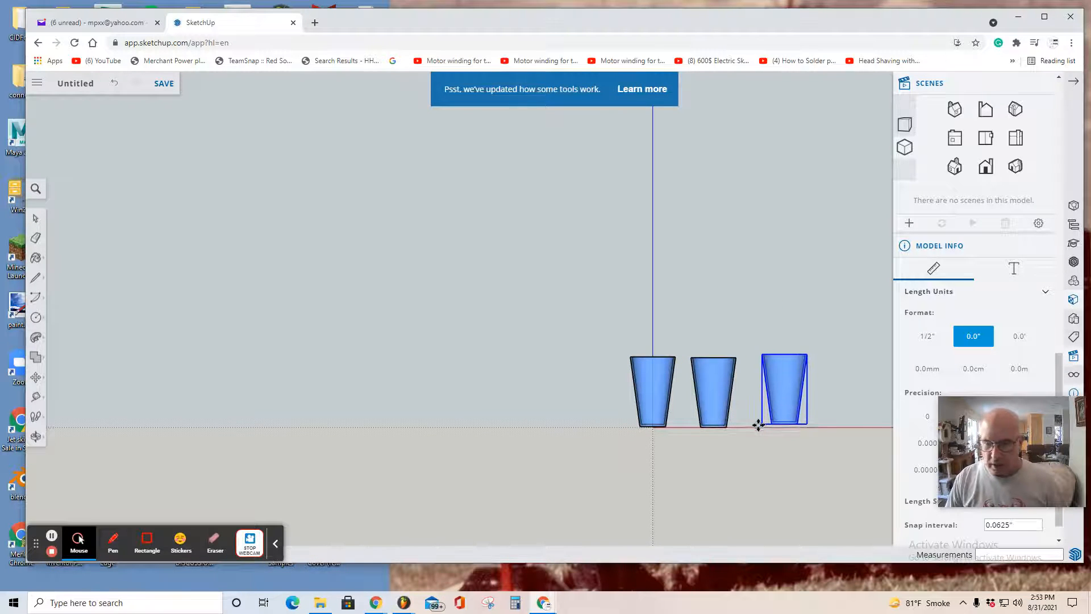
left_click(756, 426)
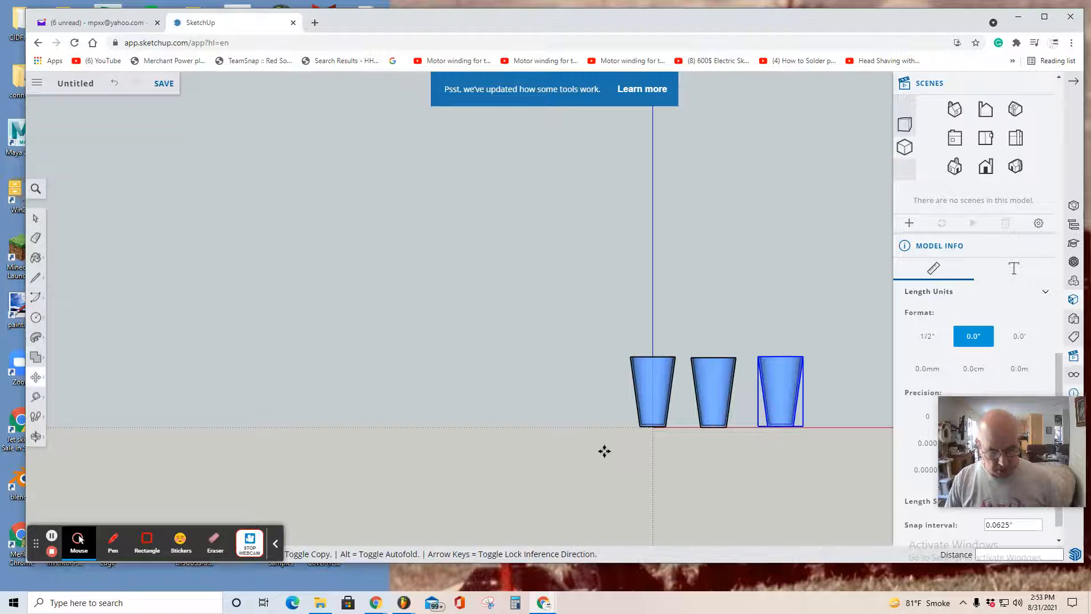
- Paste three more Water glass copies in a row along the dotted, negative side of the red axis
key("ctrl+v")
left_click(565, 426)
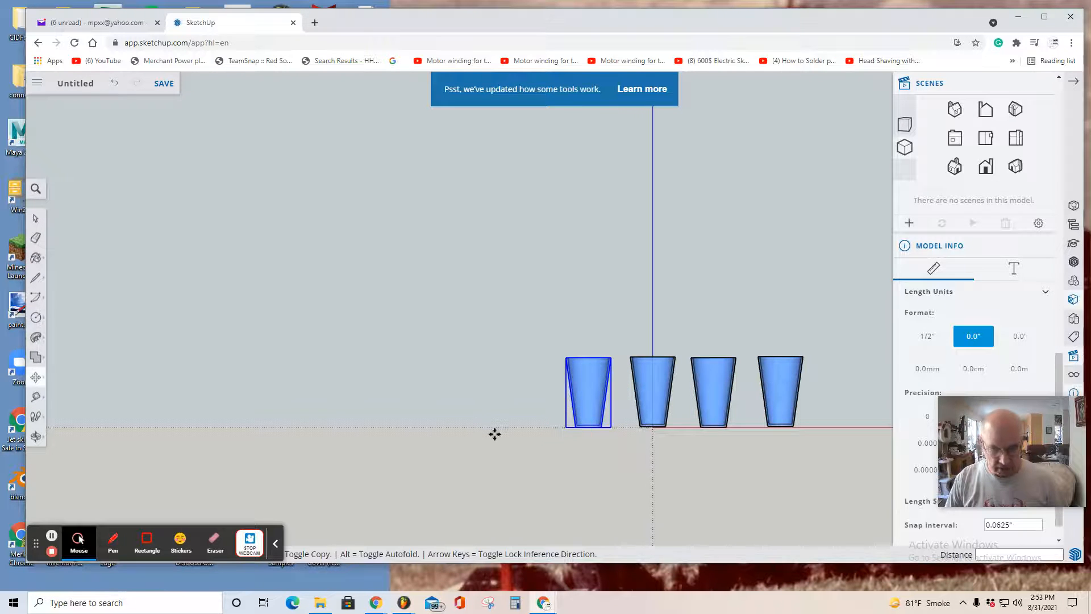
key("ctrl+v")
left_click(487, 426)
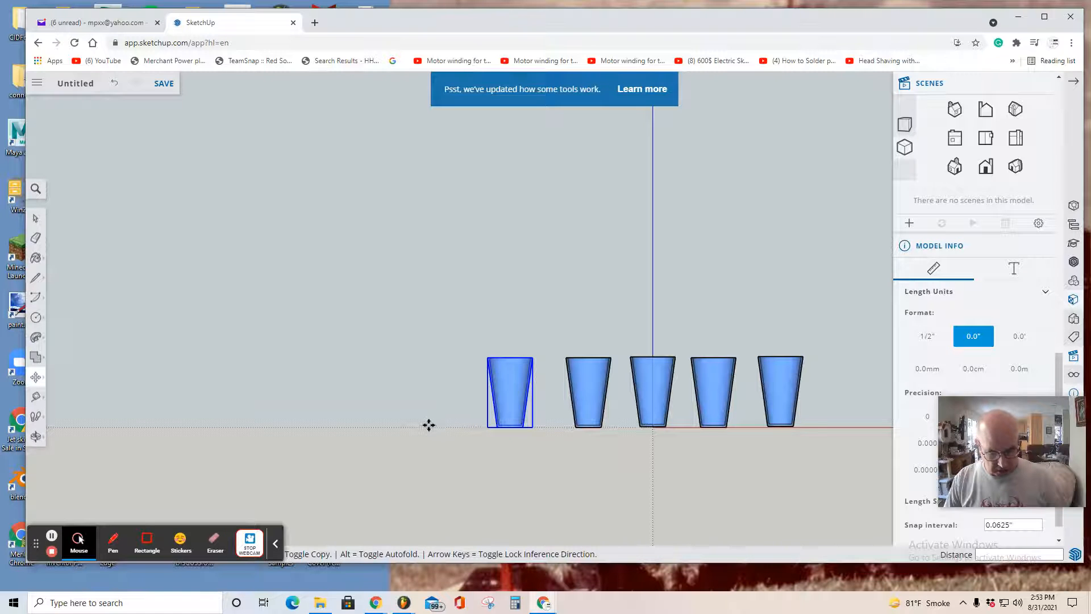
key("ctrl+v")
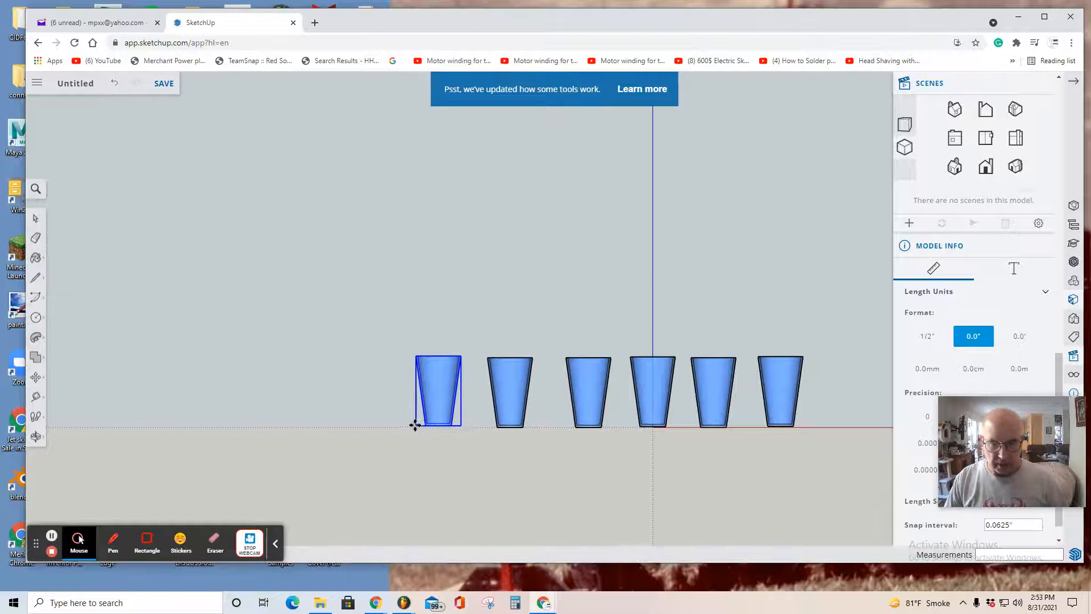
left_click(415, 426)
key("m")
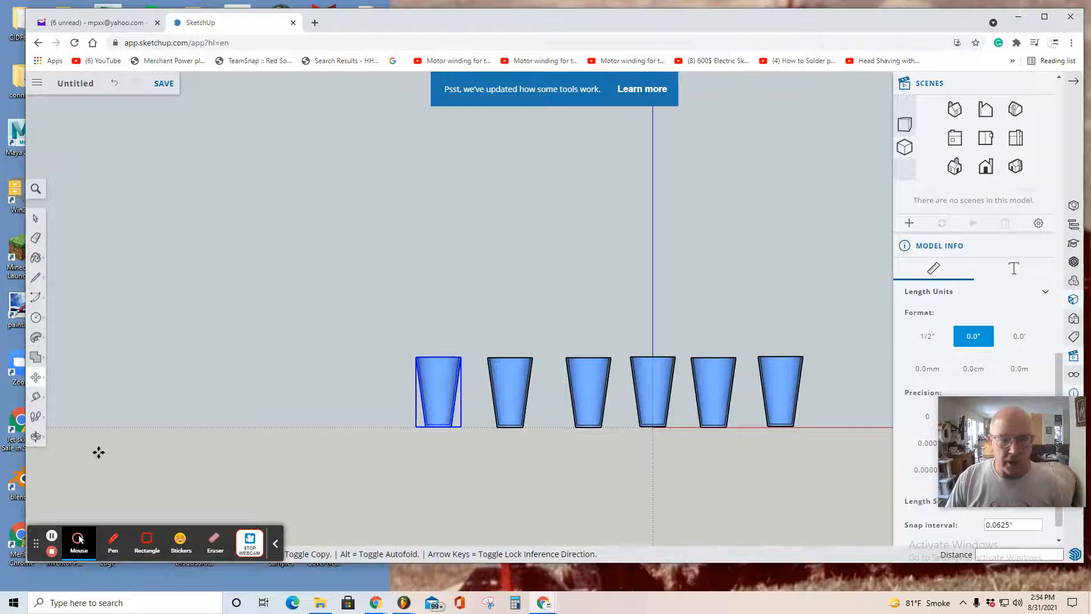
- Save the model in the SketchUp project folder under the name "Six Glasses 2"
left_click(36, 436)
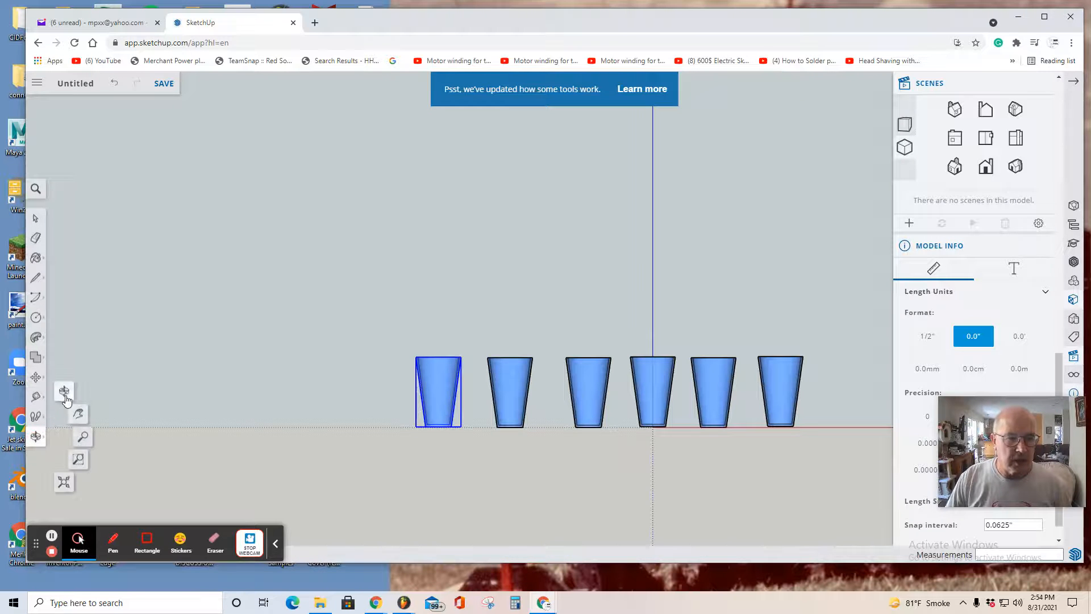
left_click_drag(321, 402, 301, 419)
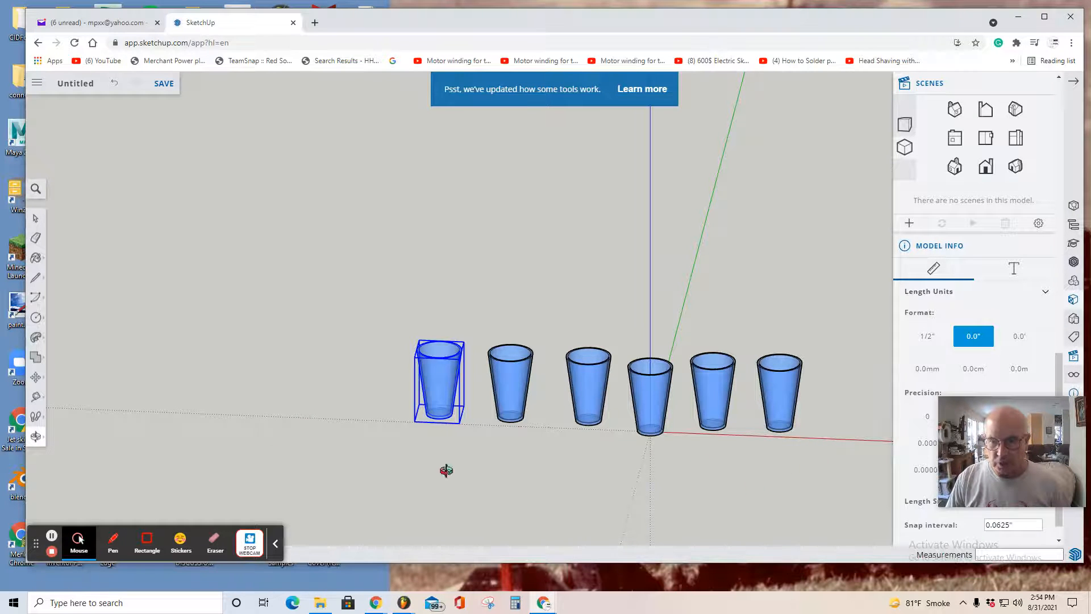
left_click(38, 438)
left_click(74, 426)
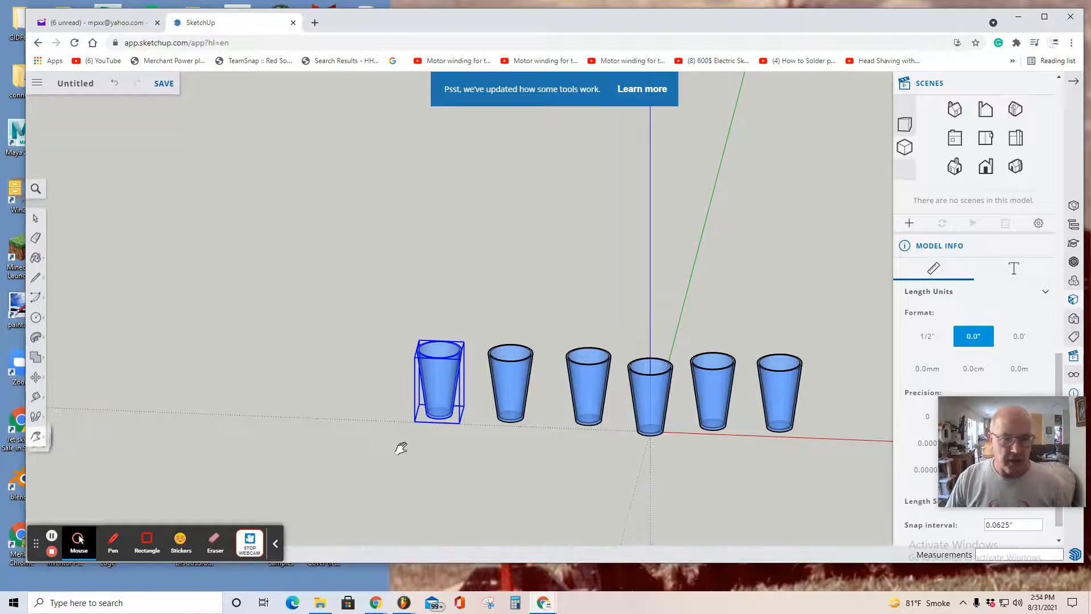
left_click_drag(368, 439, 241, 379)
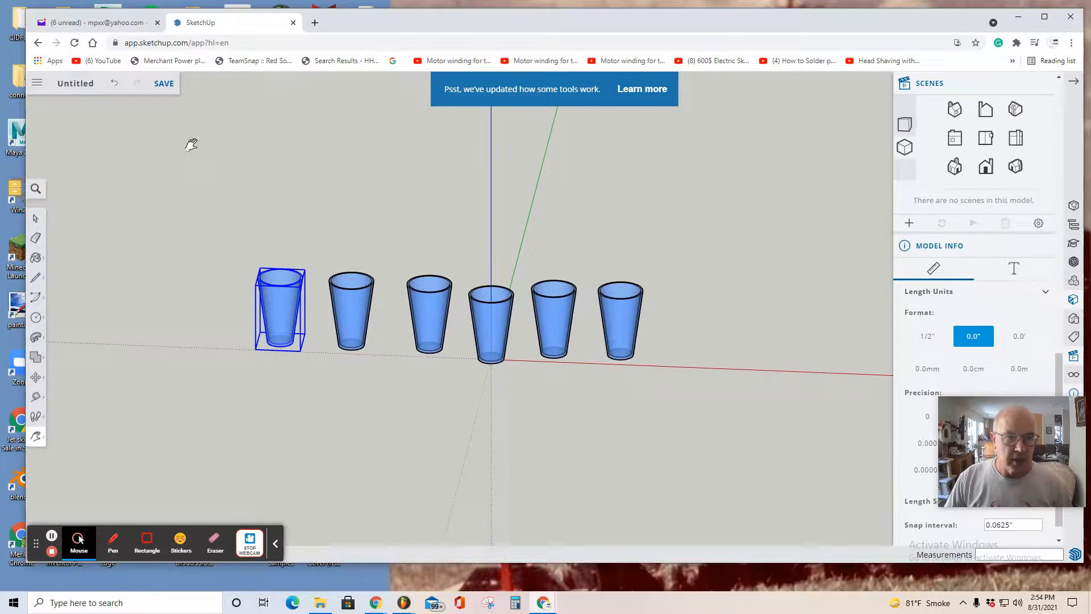
left_click(166, 84)
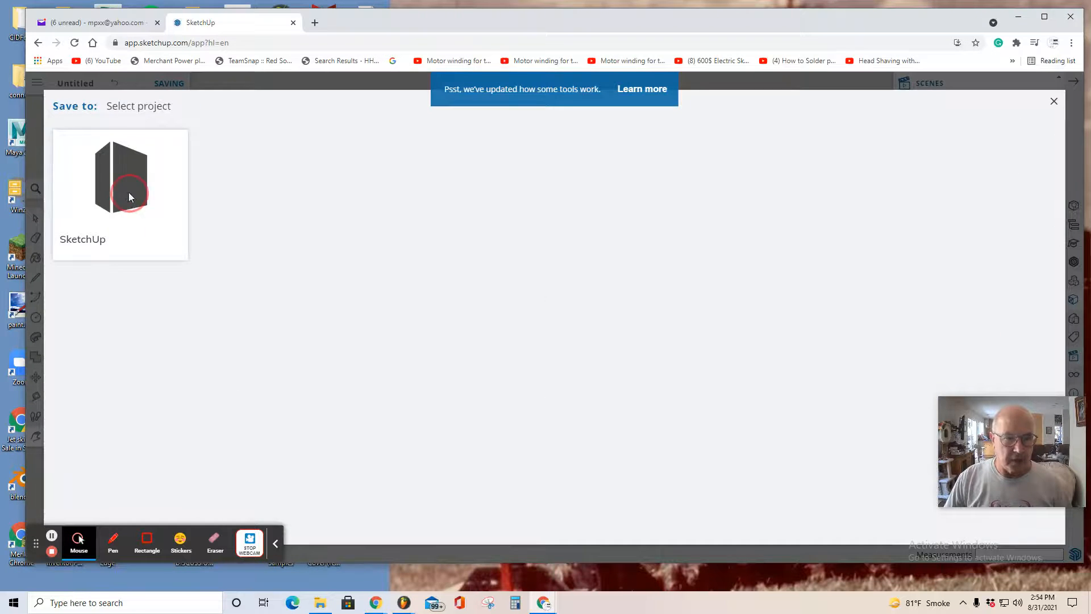
left_click(130, 196)
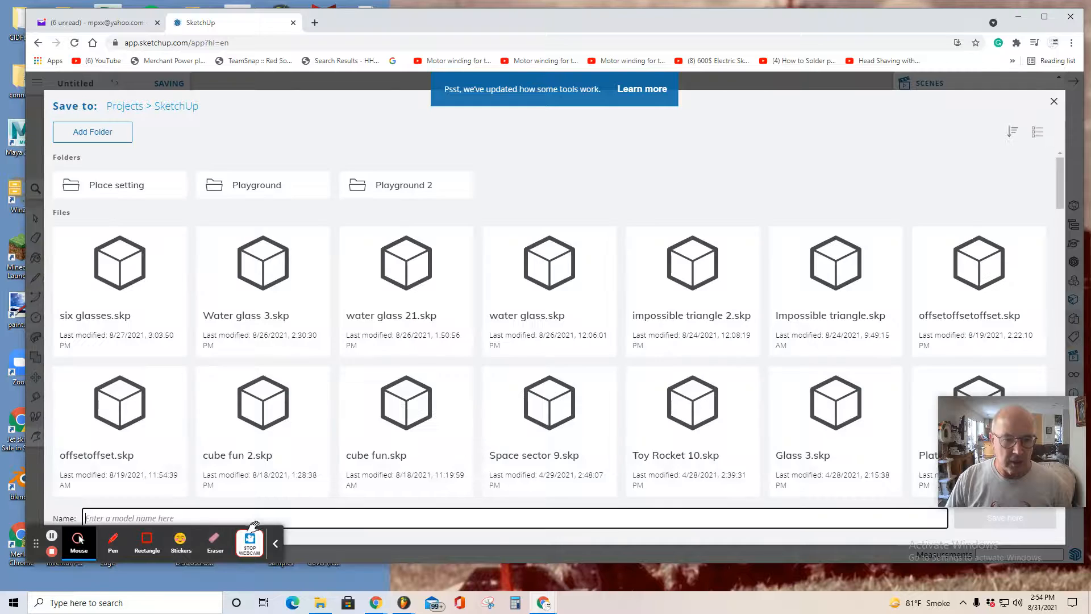
type("Six Glasses 2")
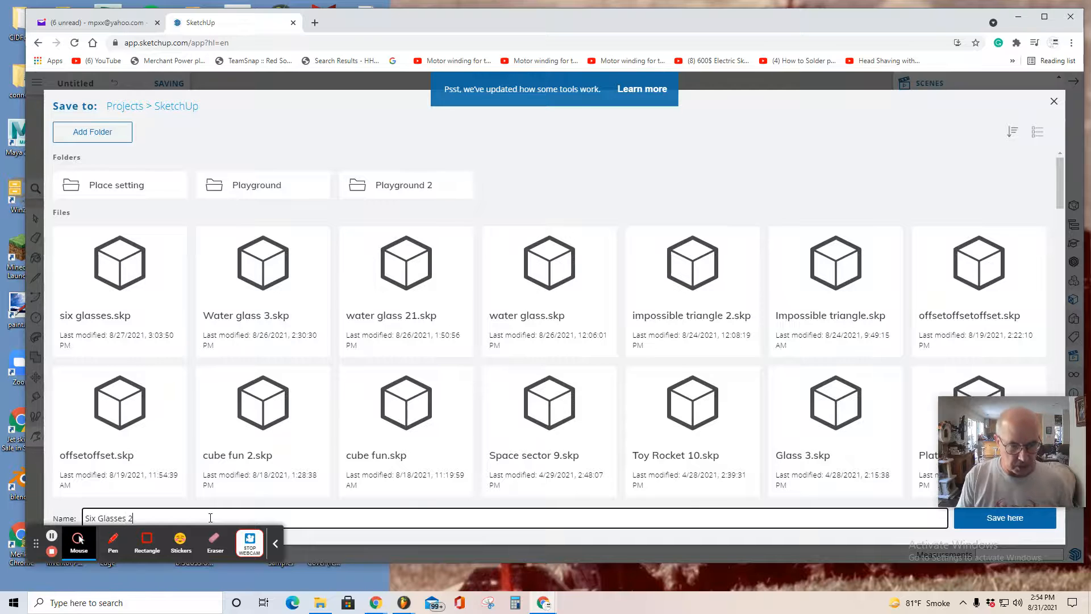
left_click(1004, 518)
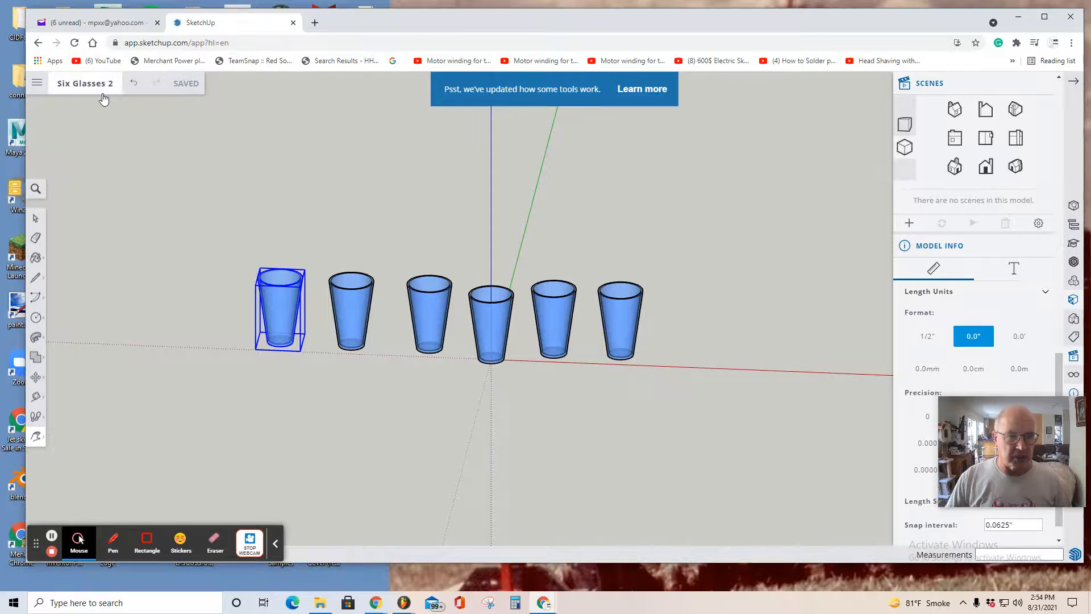
- Export the angled view of the six glasses as a PNG image
left_click(37, 84)
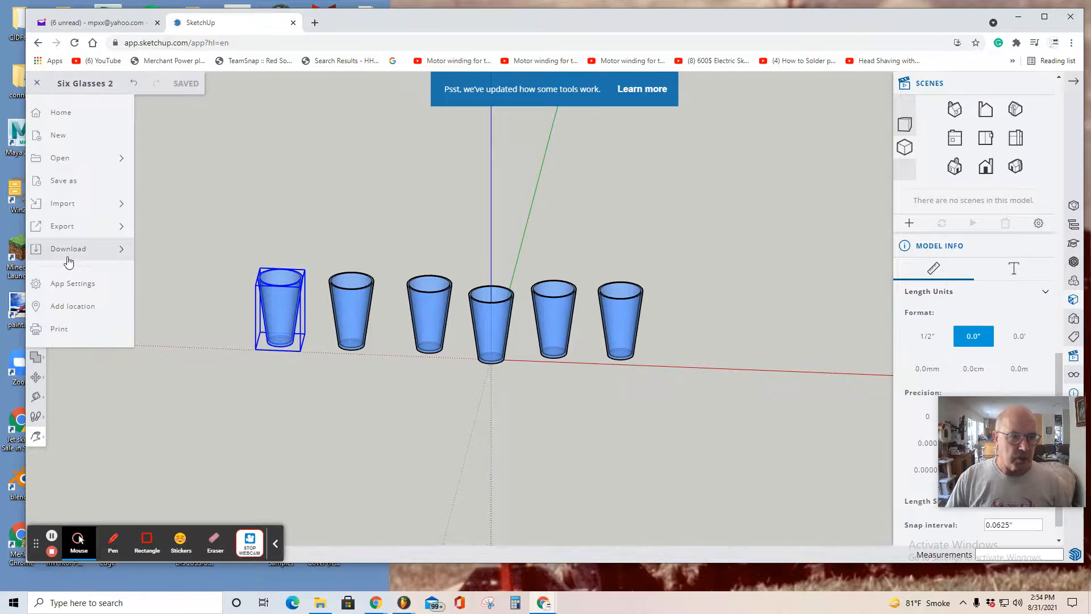
mouse_move(67, 253)
left_click(166, 268)
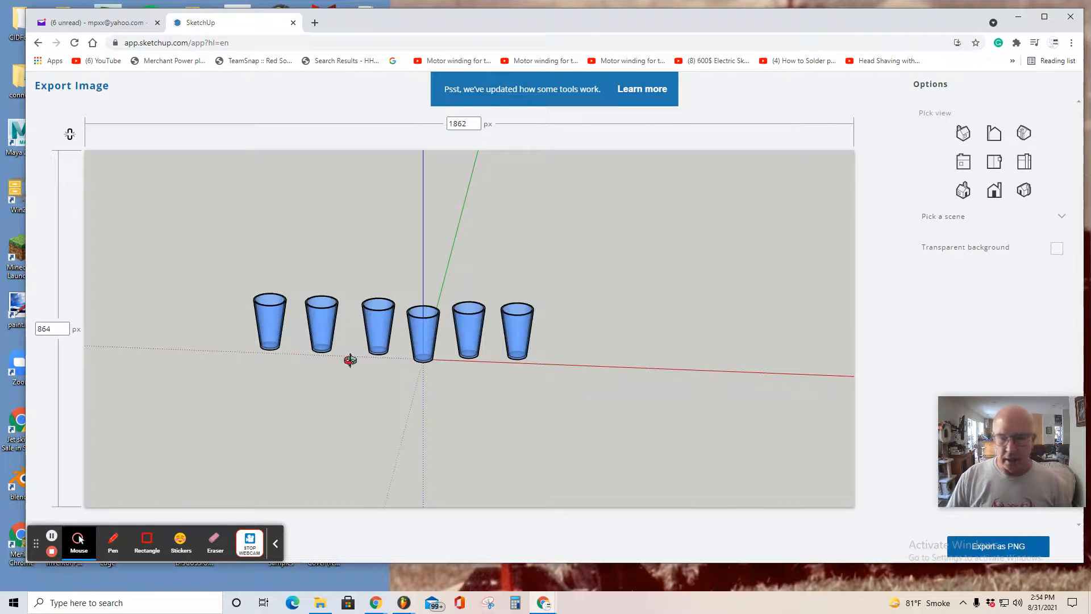
left_click(998, 546)
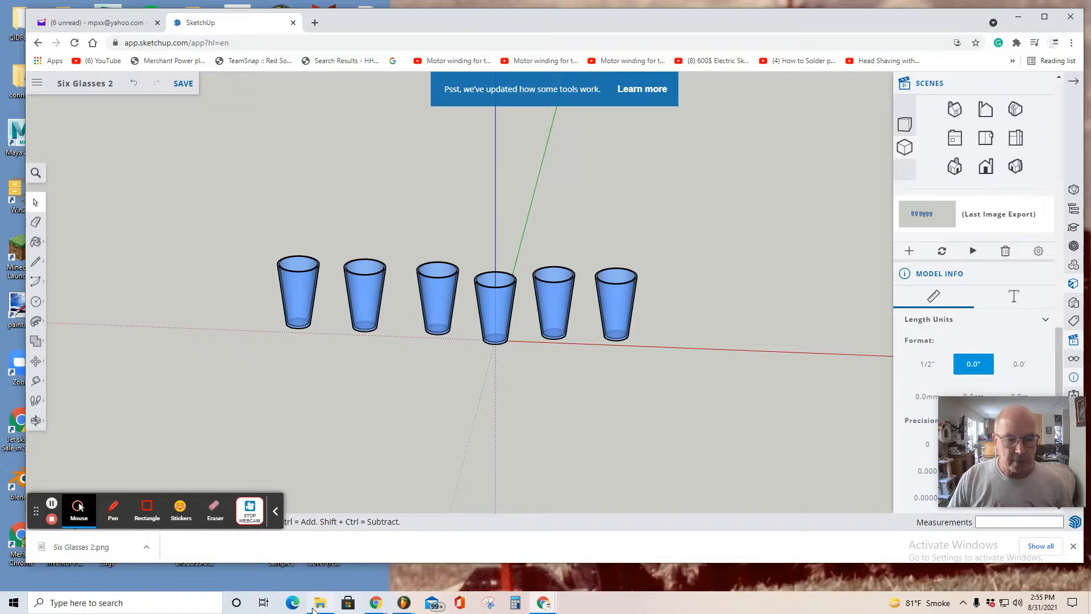
- Switch to File Explorer and open the exported Six Glasses 2 image from the Downloads folder to check it
mouse_move(319, 607)
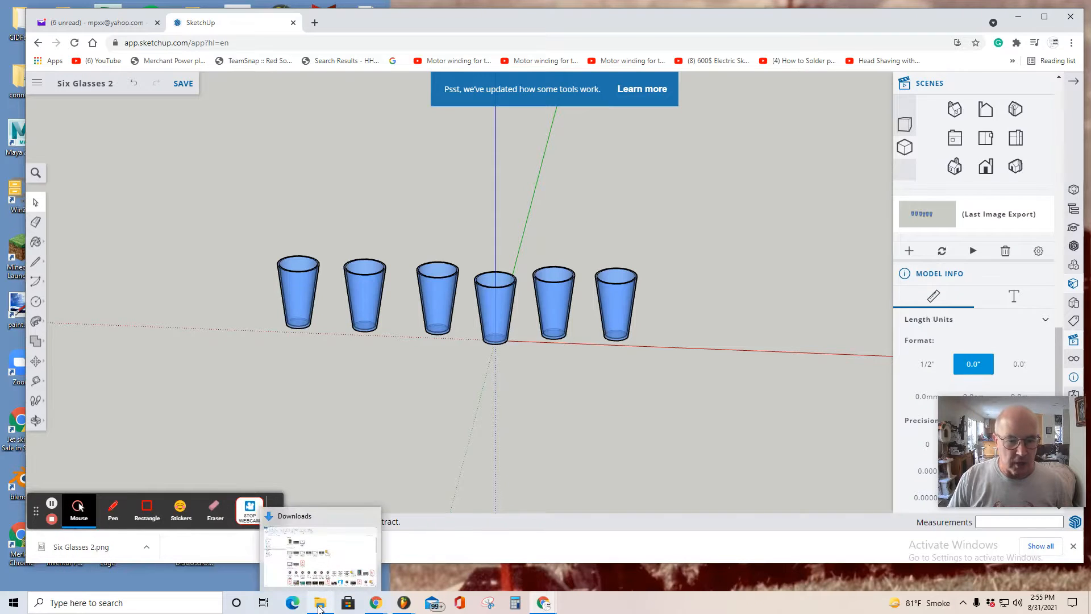
left_click(319, 607)
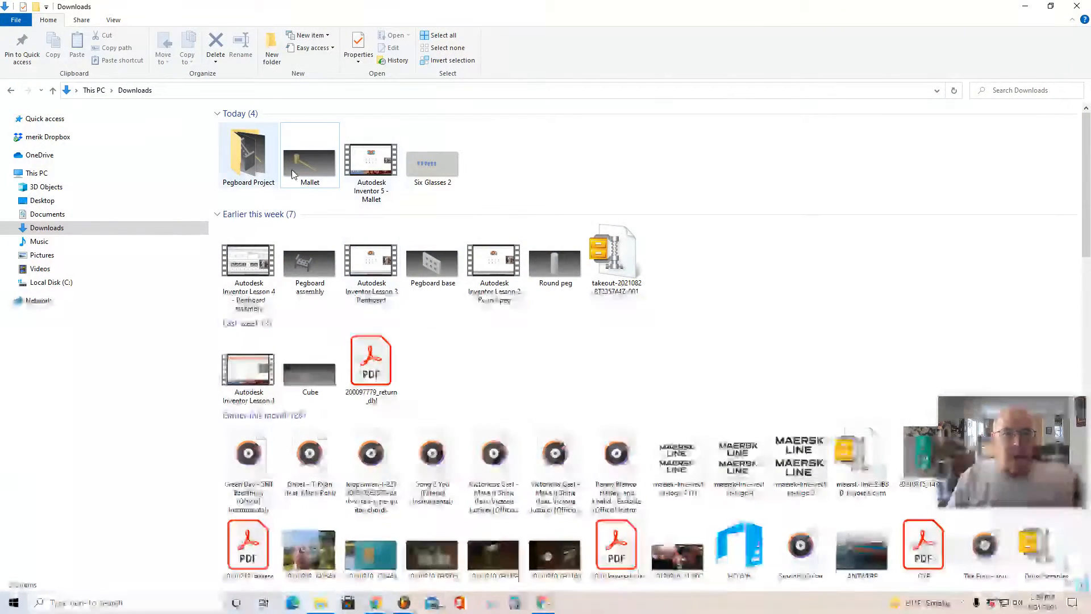
double_click(432, 165)
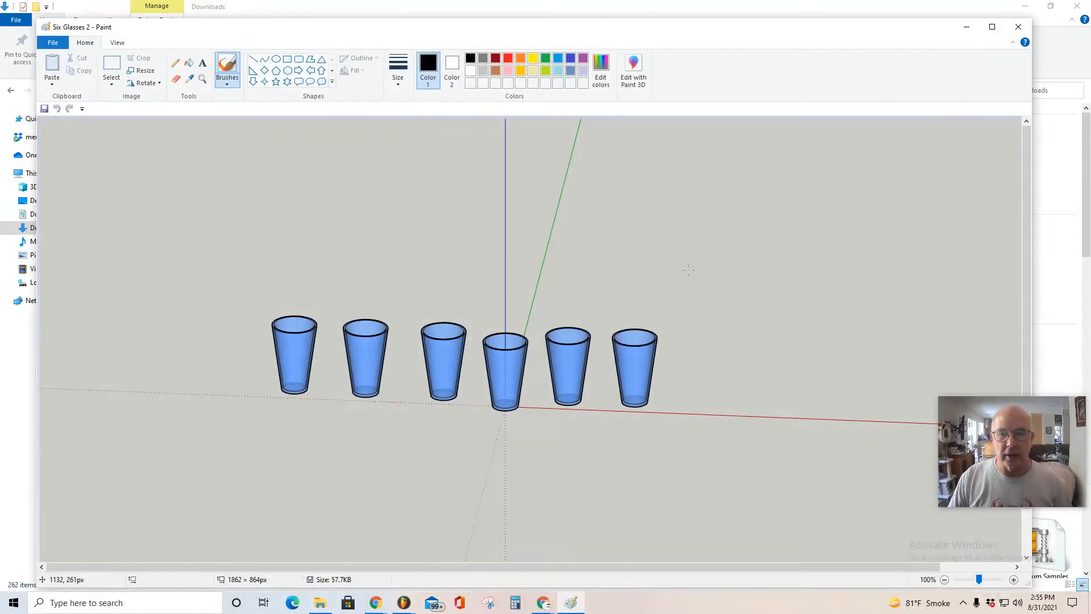
mouse_move(983, 415)
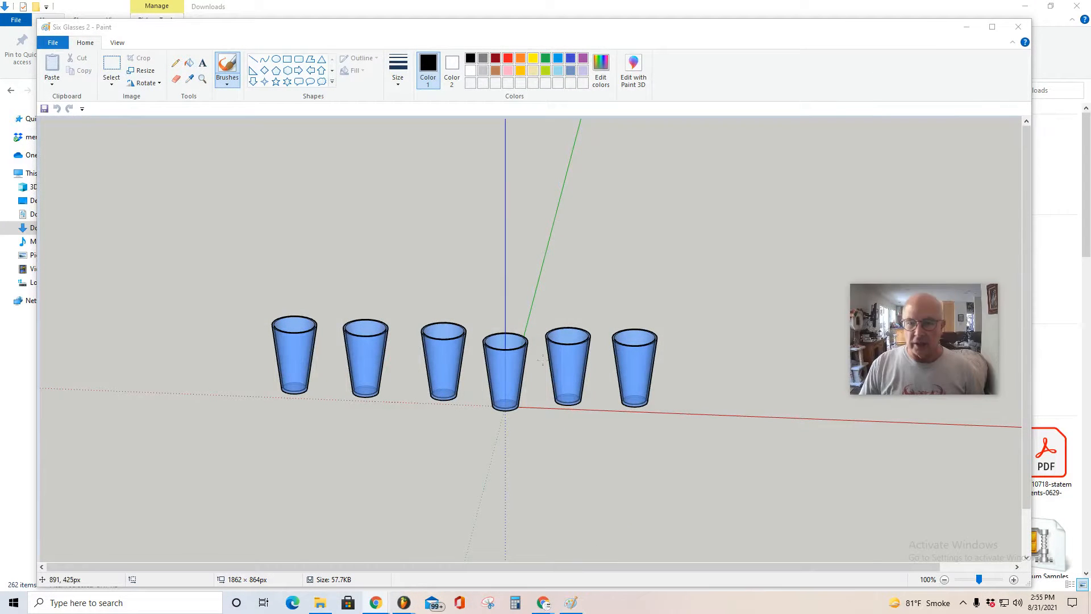